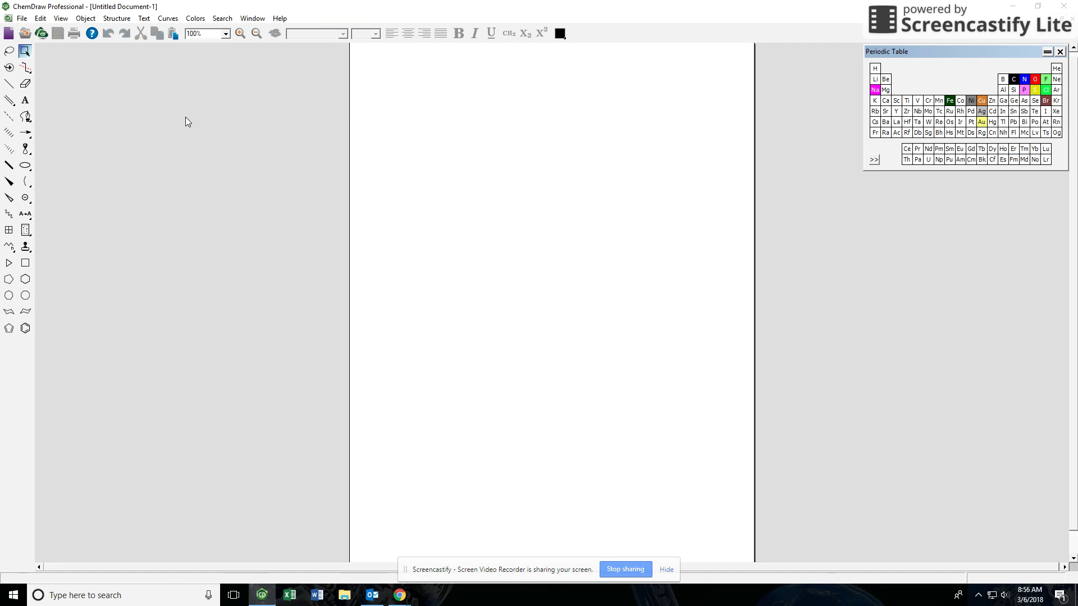
Step: Close the Periodic Table window and float the Tools palette beside the page
scroll(188, 122, "up", 1)
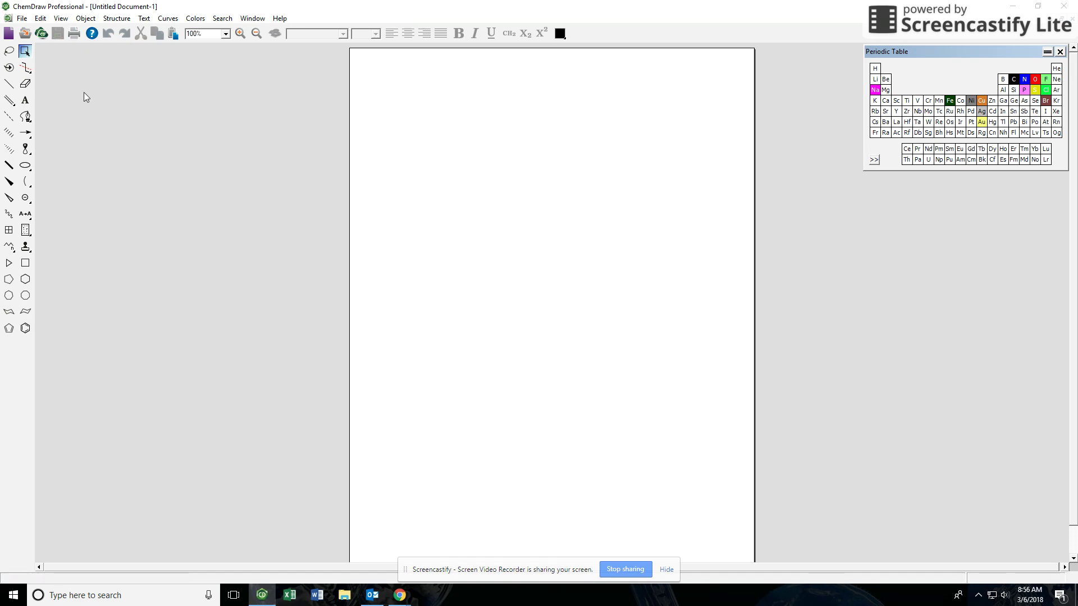
left_click(1062, 53)
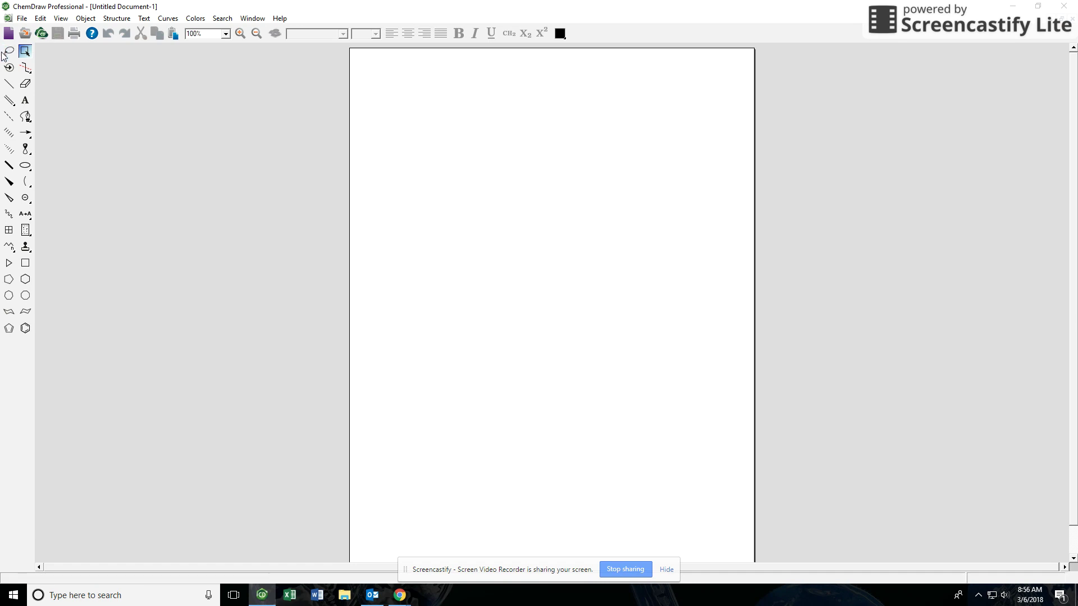
mouse_move(4, 47)
left_mouse_down()
mouse_move(184, 115)
mouse_move(941, 121)
mouse_move(7, 141)
mouse_move(52, 75)
mouse_move(2, 54)
left_mouse_up()
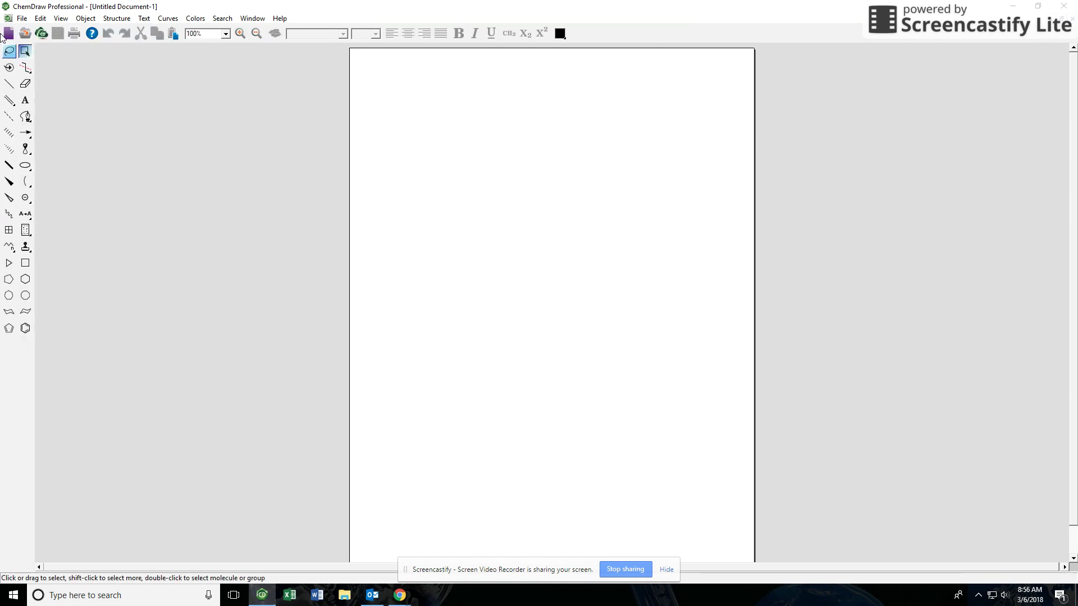
Step: Detach the General toolbar into a floating window, then dock it back along the top
left_click_drag(3, 33, 168, 136)
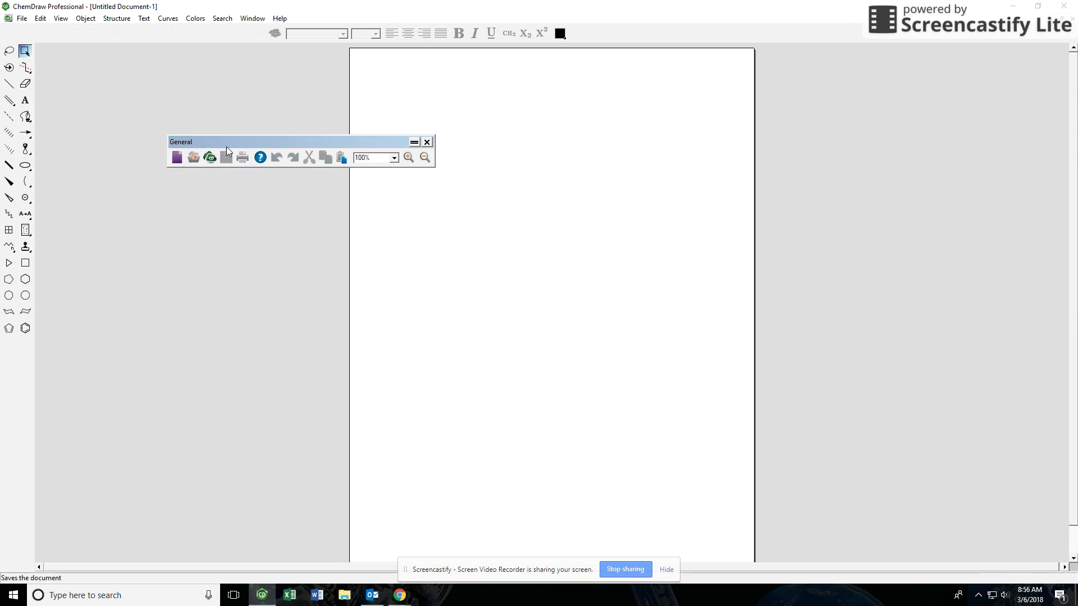
left_click_drag(245, 143, 8, 35)
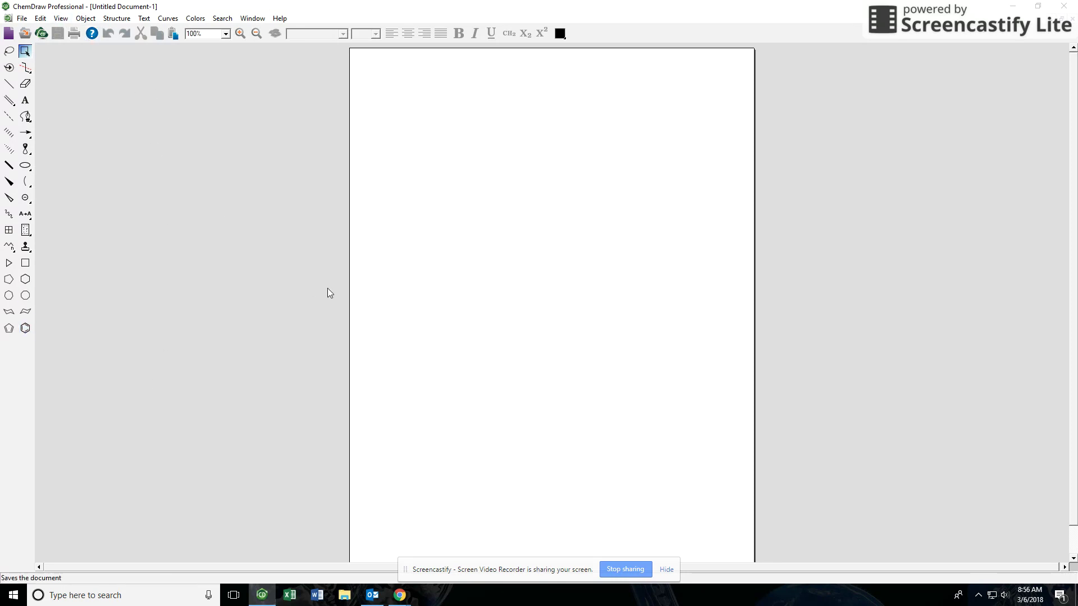
left_click(61, 17)
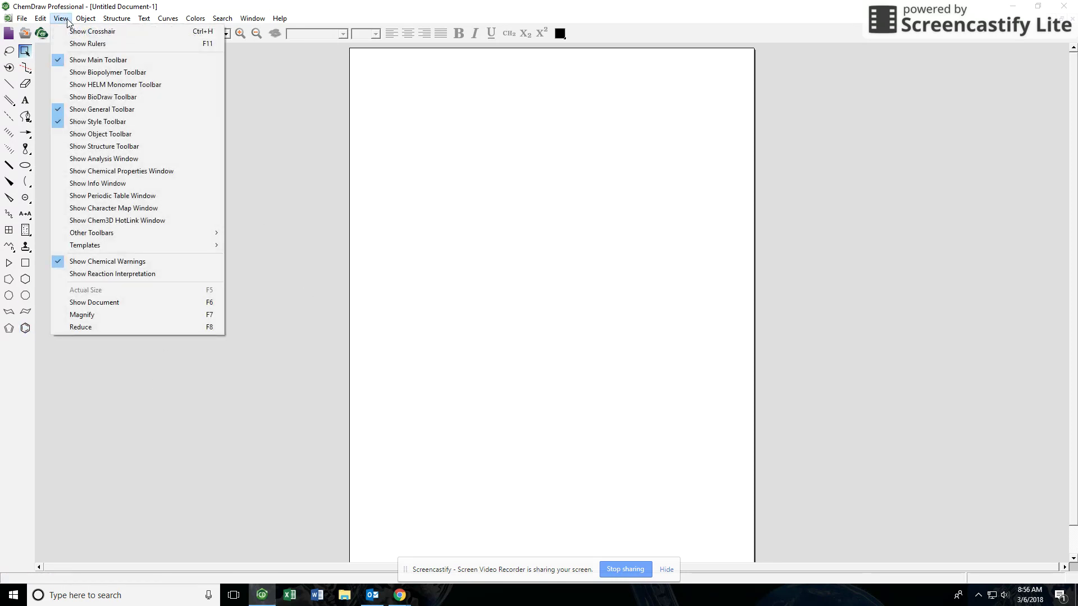
Step: Choose Show Periodic Table Window from the View menu
mouse_move(77, 19)
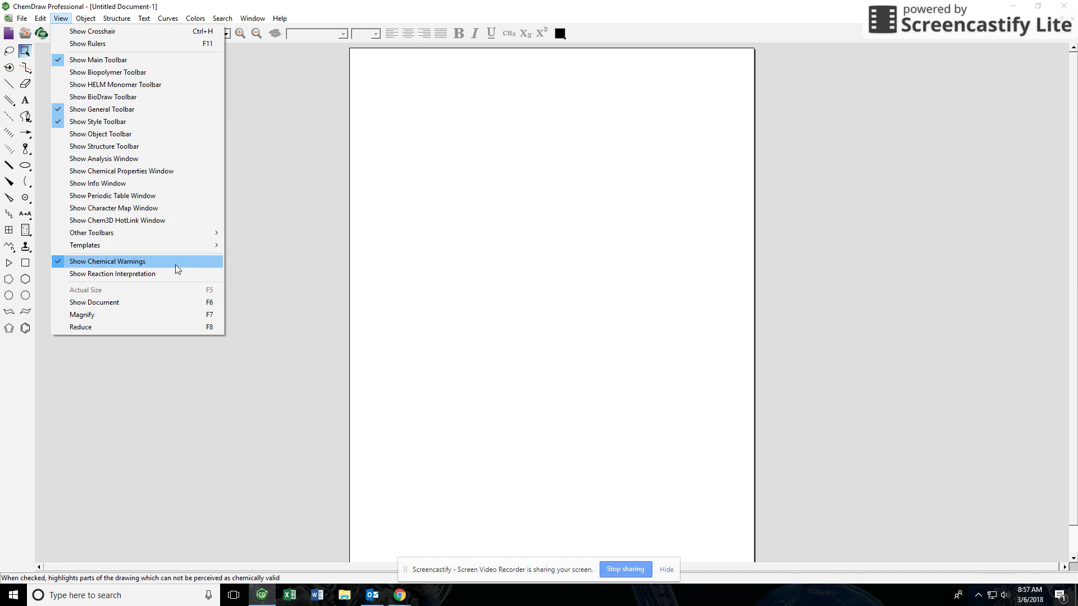
left_click(186, 196)
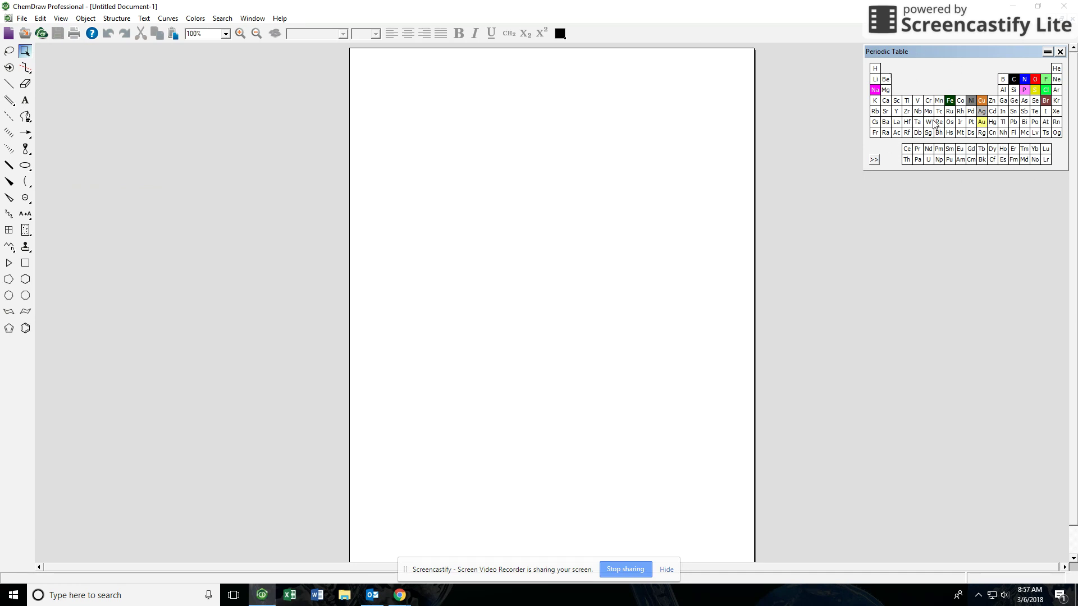
left_click(879, 161)
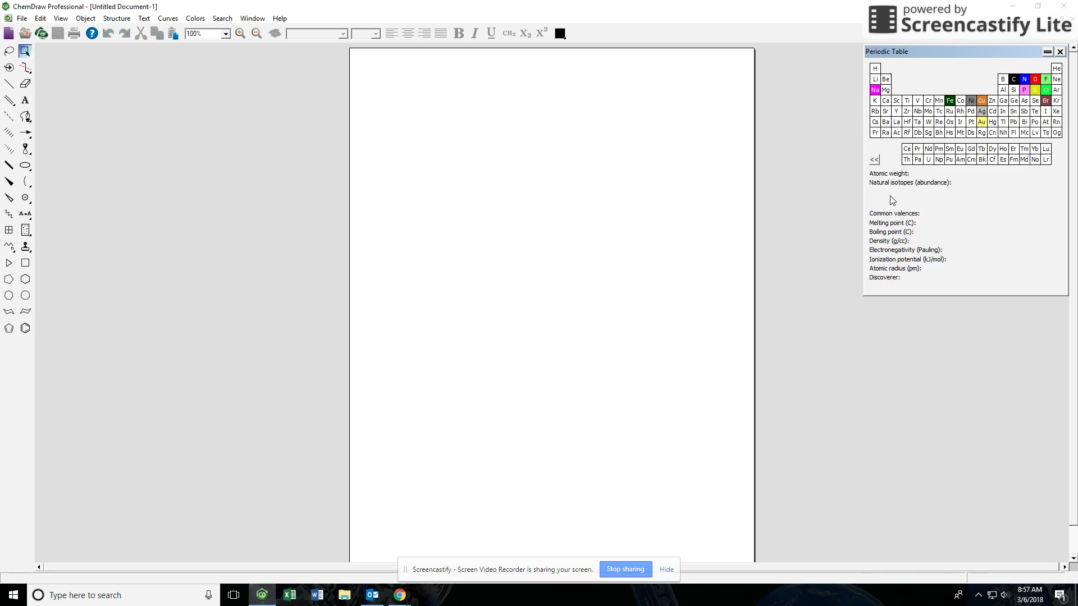
left_click(878, 161)
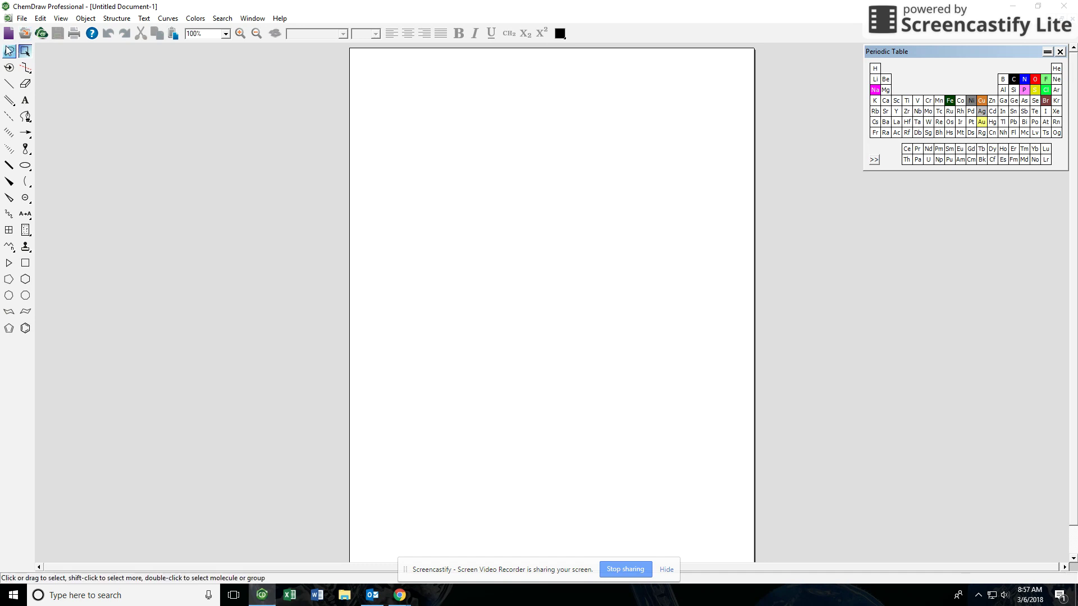
left_click_drag(3, 49, 125, 91)
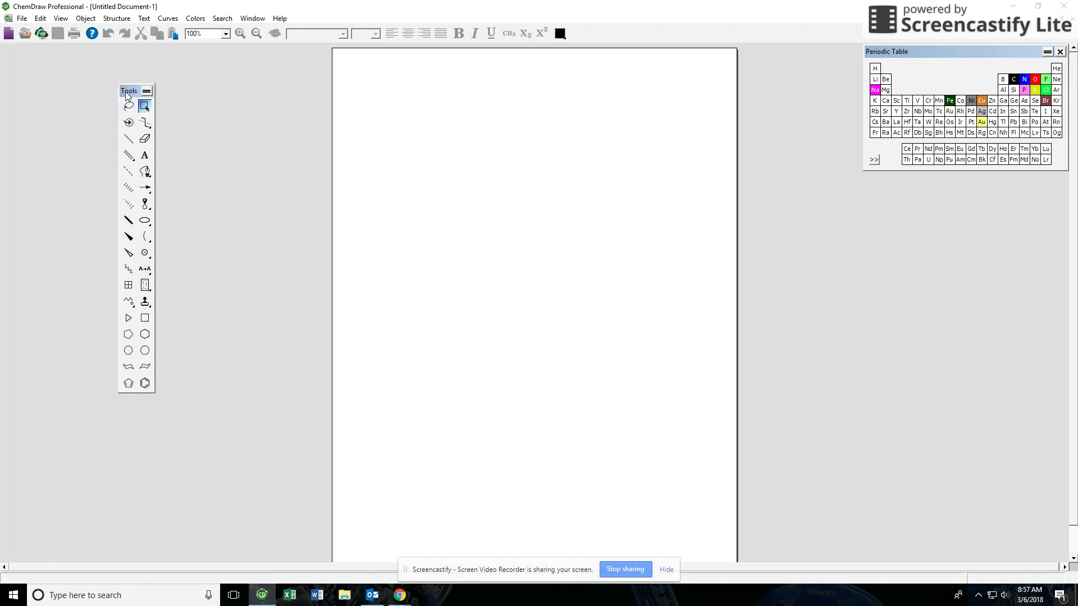
left_click(68, 20)
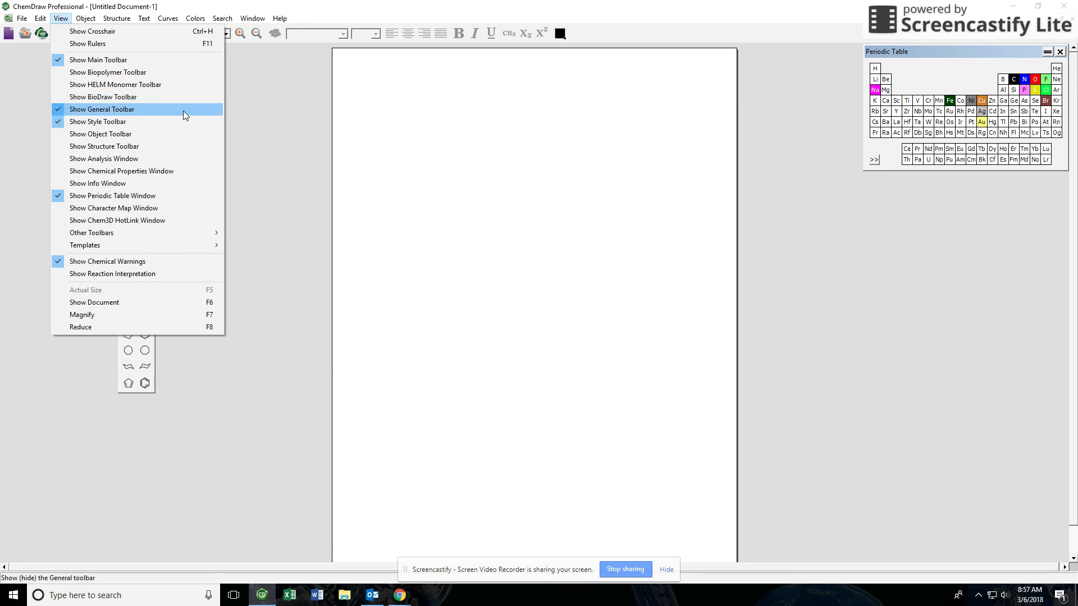
left_click(160, 98)
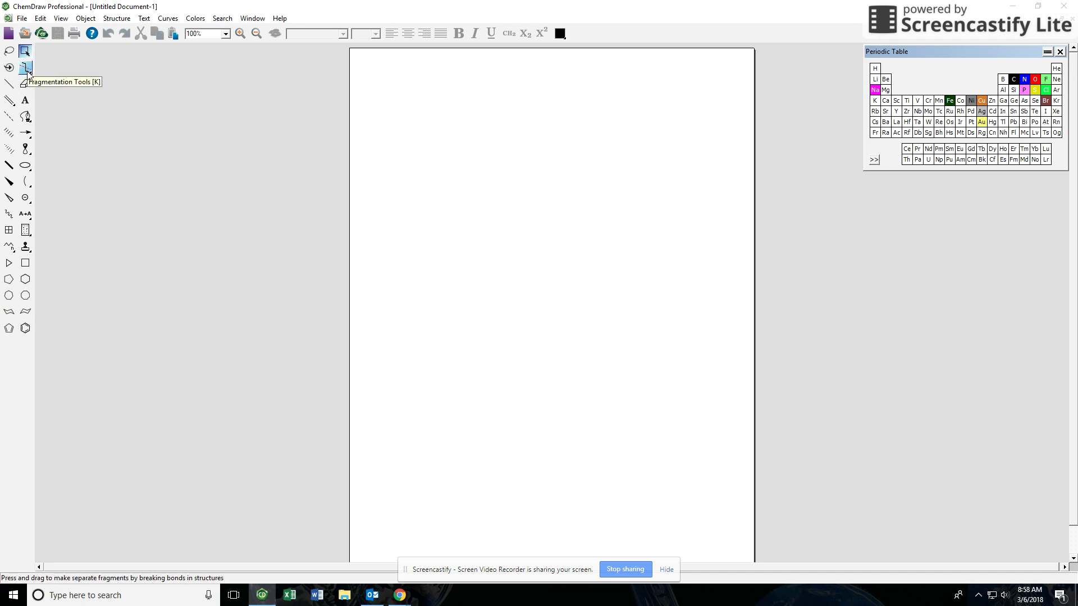
left_click(27, 69)
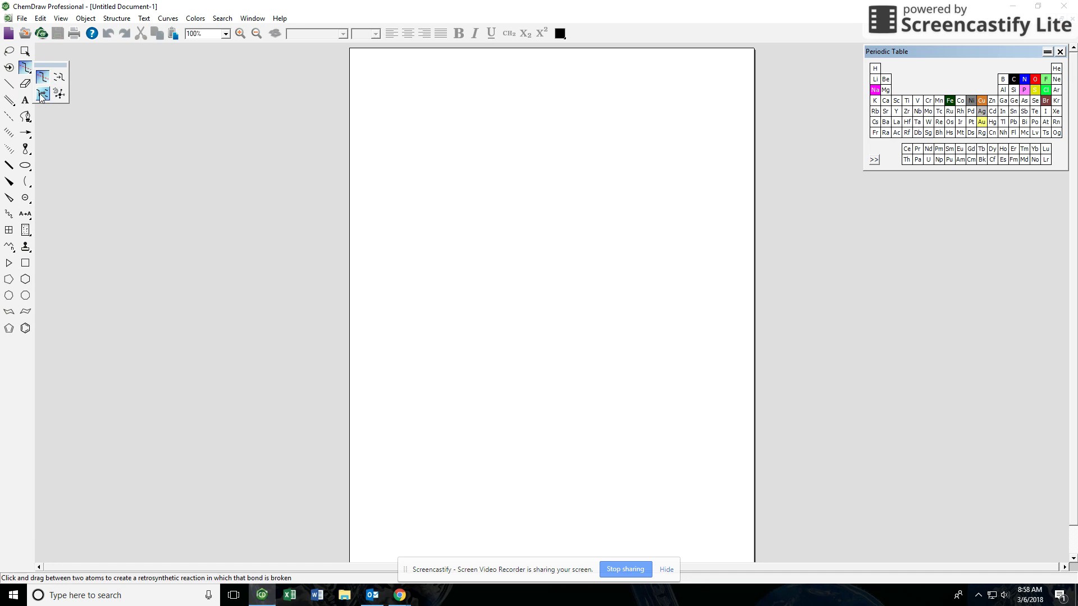
left_click(10, 87)
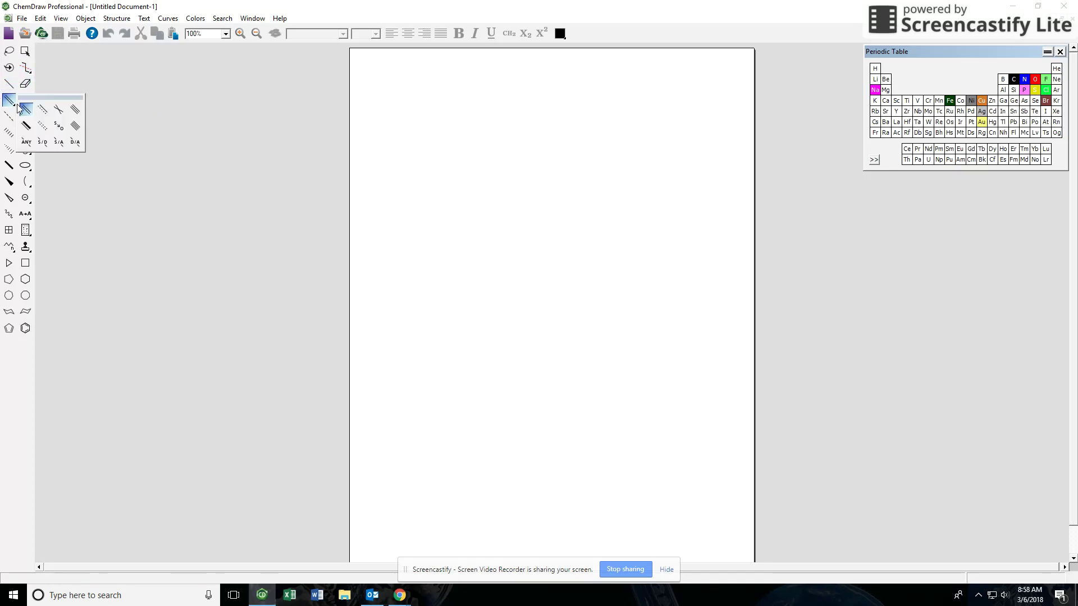
left_click(59, 110)
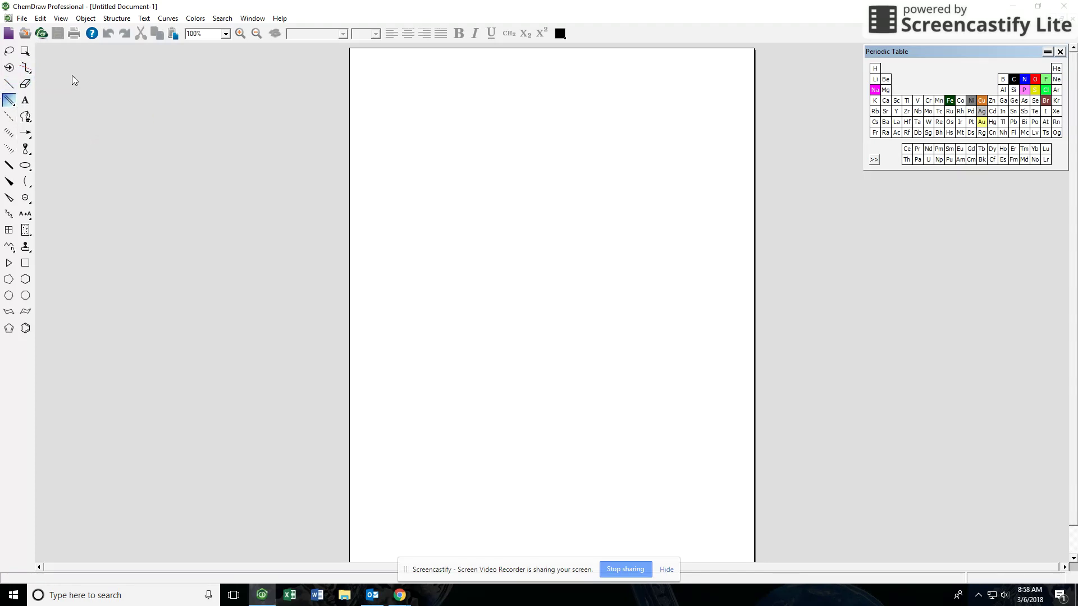
left_click(27, 121)
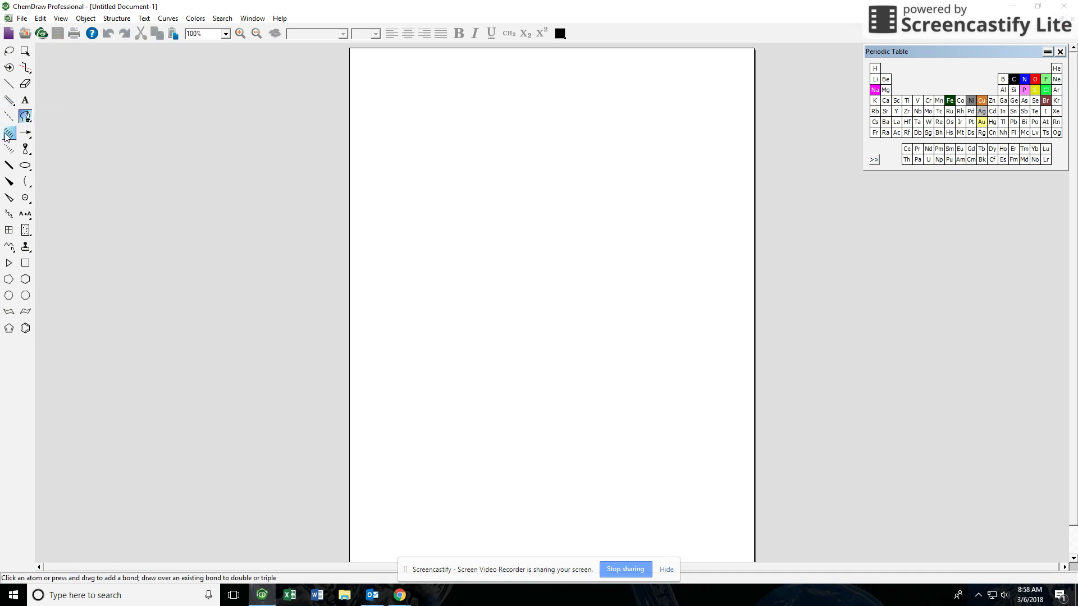
left_click(24, 133)
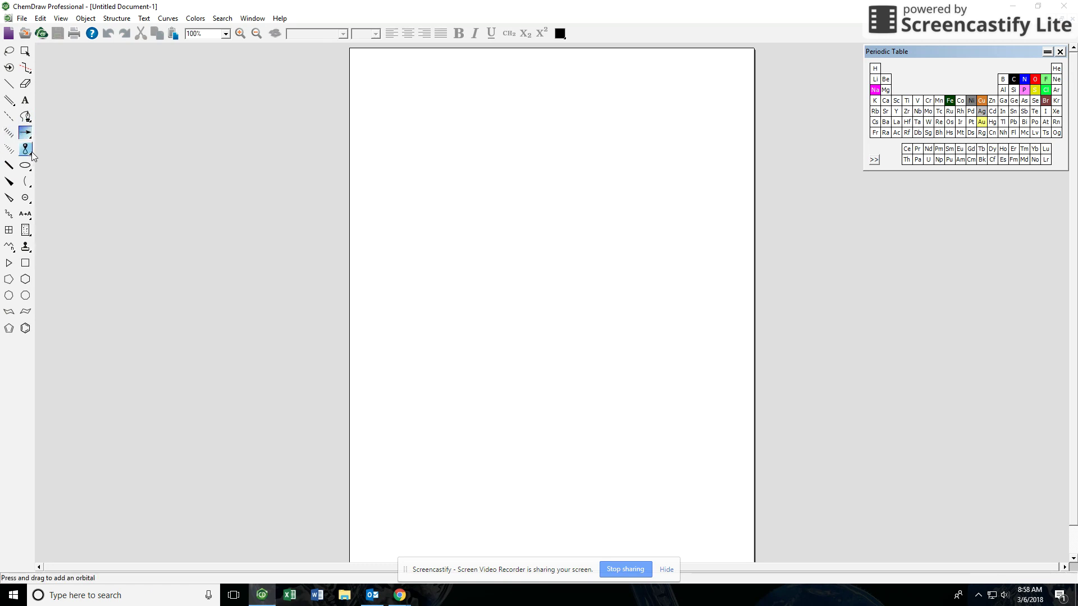
left_click(30, 152)
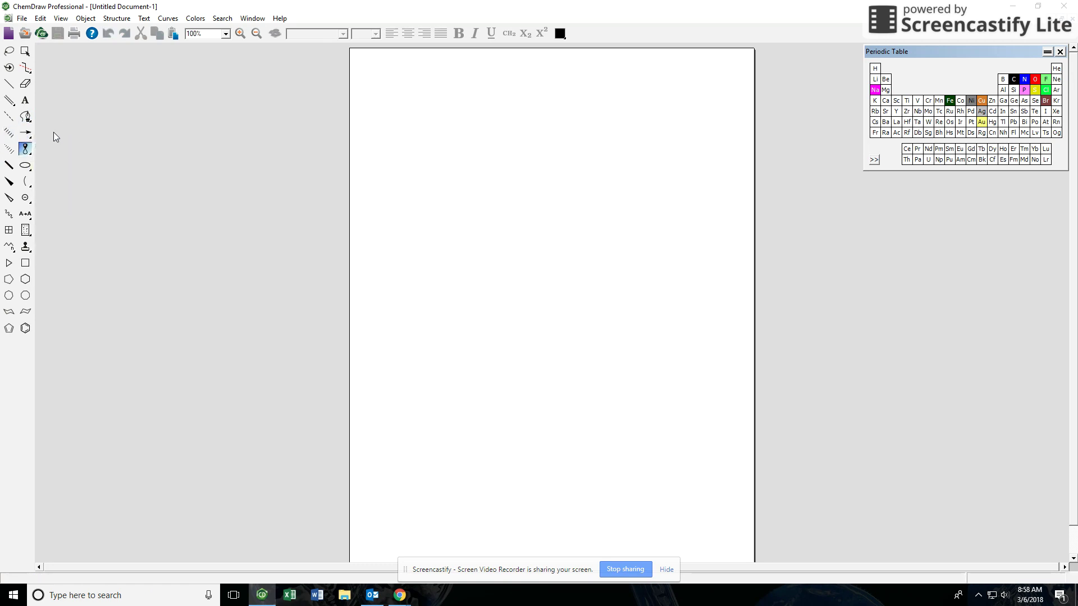
left_click(27, 168)
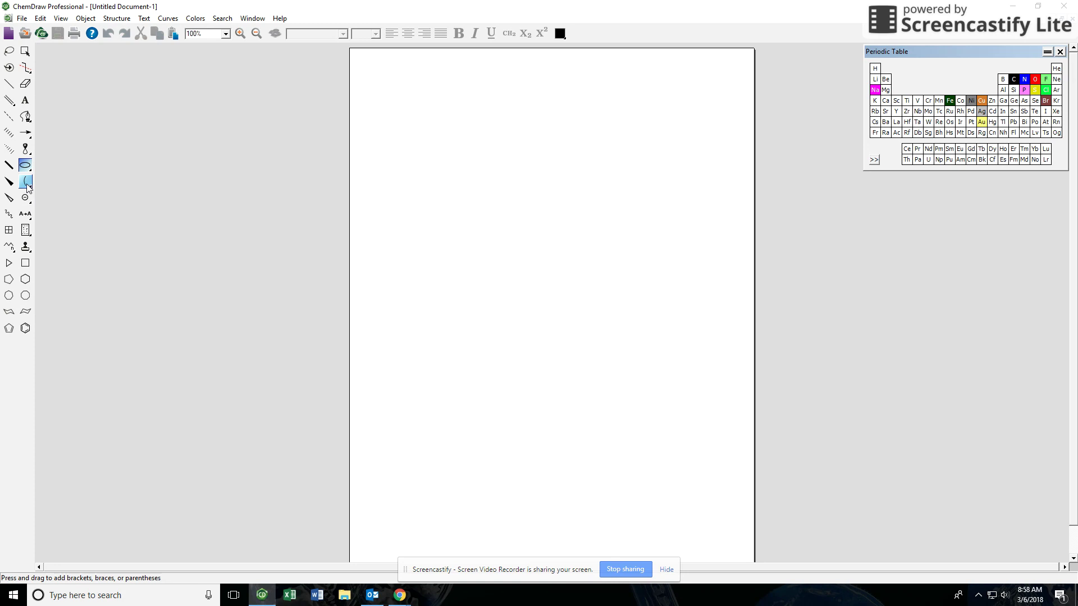
left_click(27, 182)
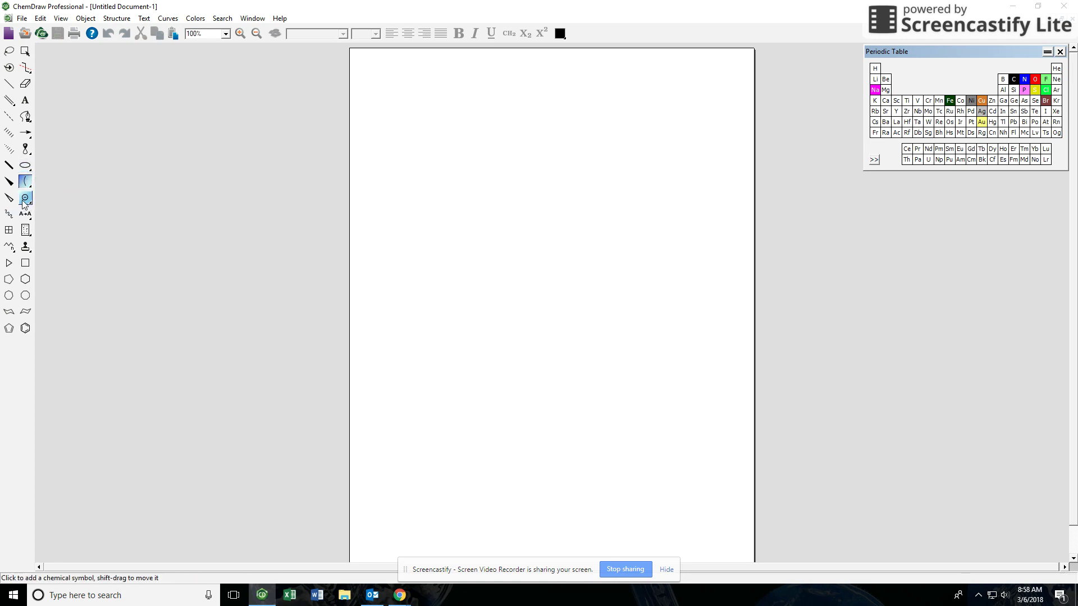
left_click(26, 202)
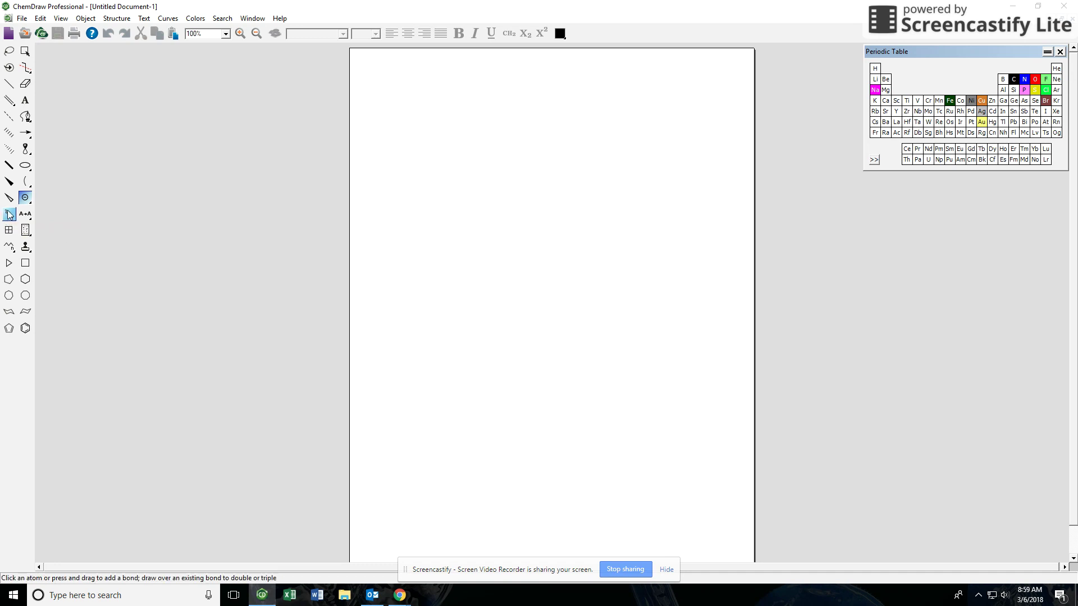
left_click_drag(28, 236, 40, 240)
left_click(489, 236)
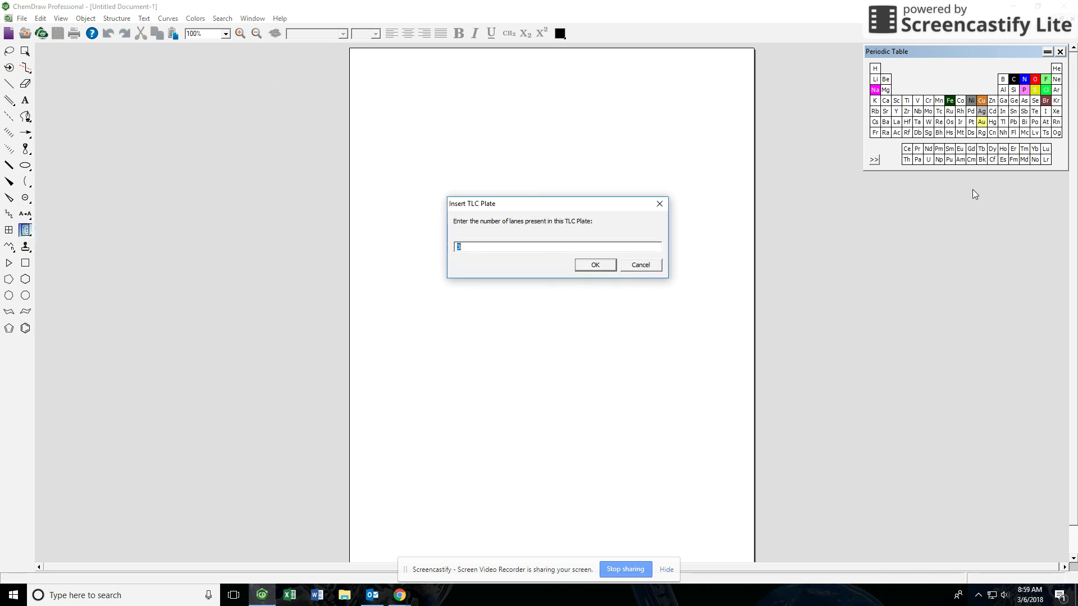
key("Return")
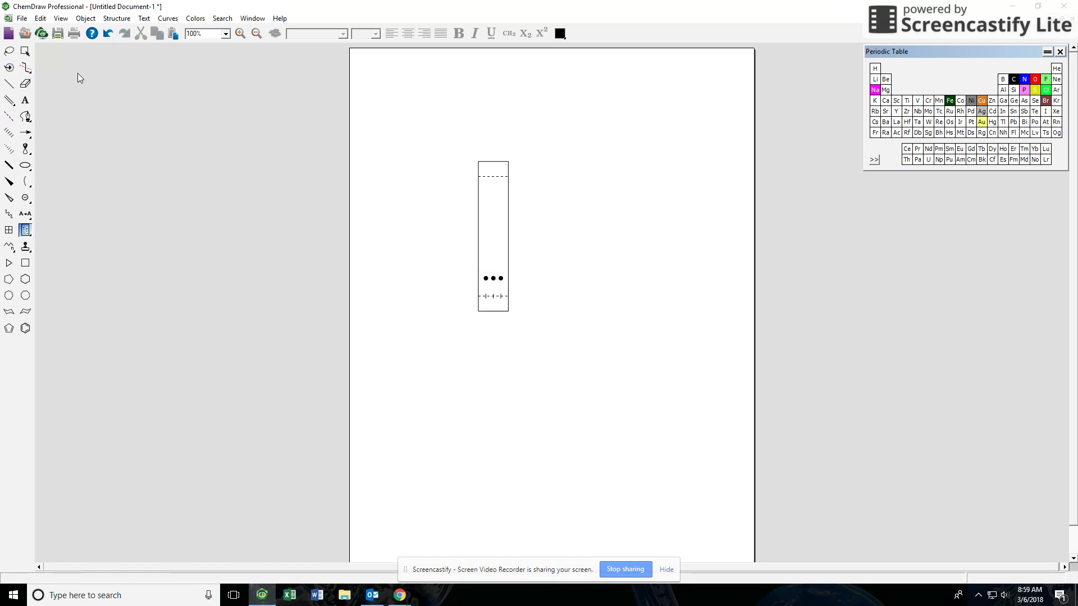
left_click(25, 51)
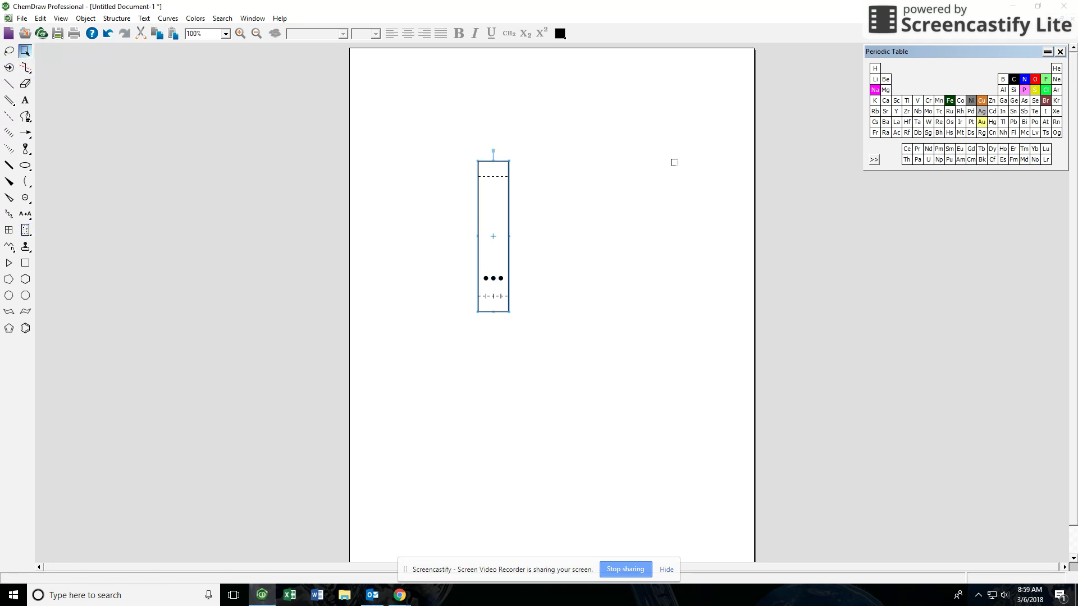
key("Delete")
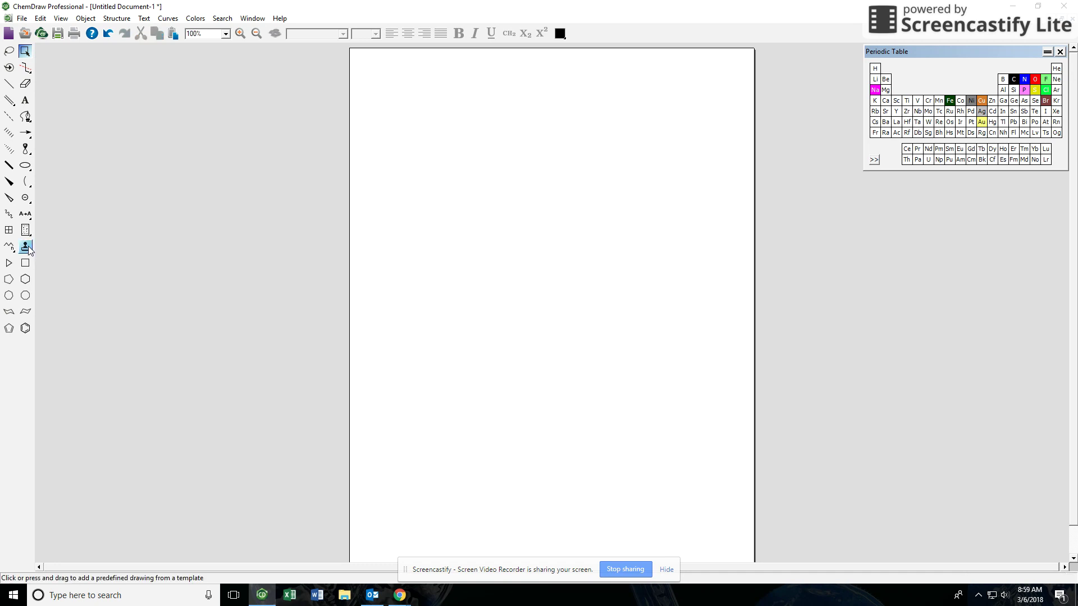
left_click(26, 248)
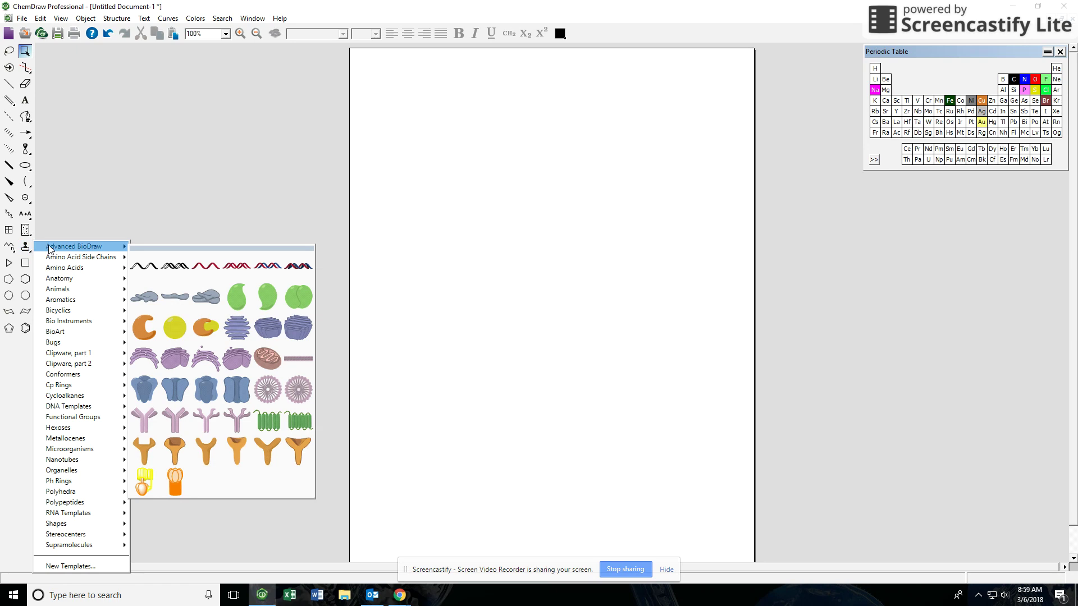
mouse_move(52, 258)
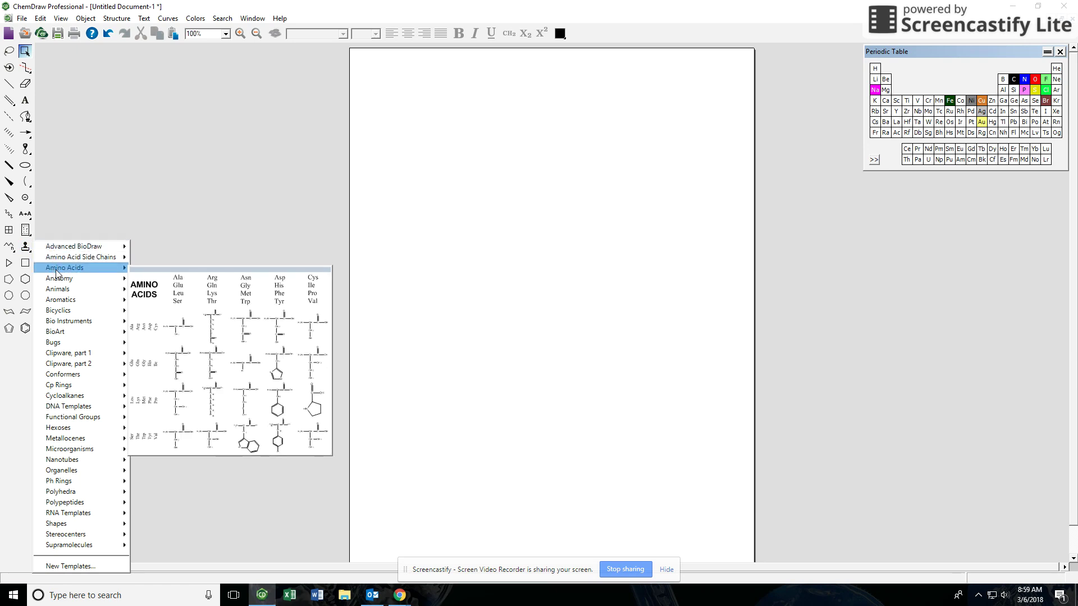
mouse_move(62, 305)
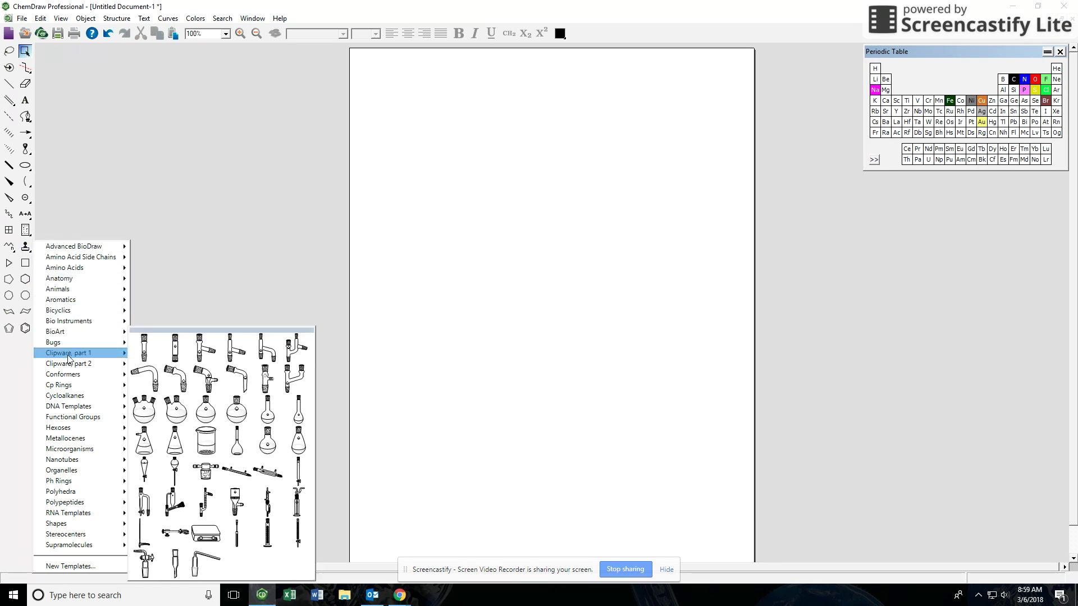
mouse_move(82, 543)
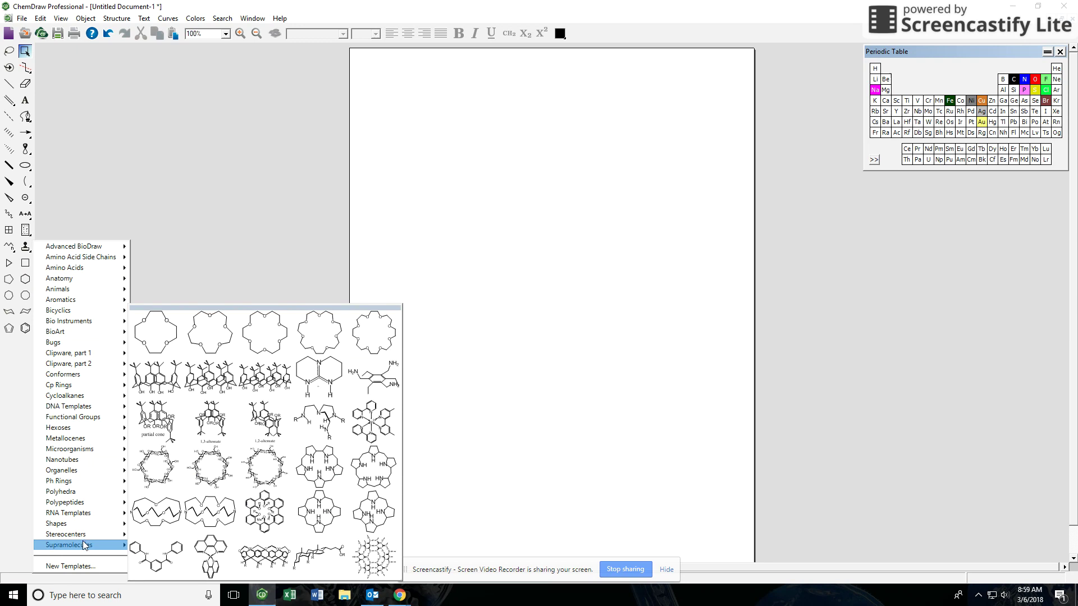
mouse_move(80, 514)
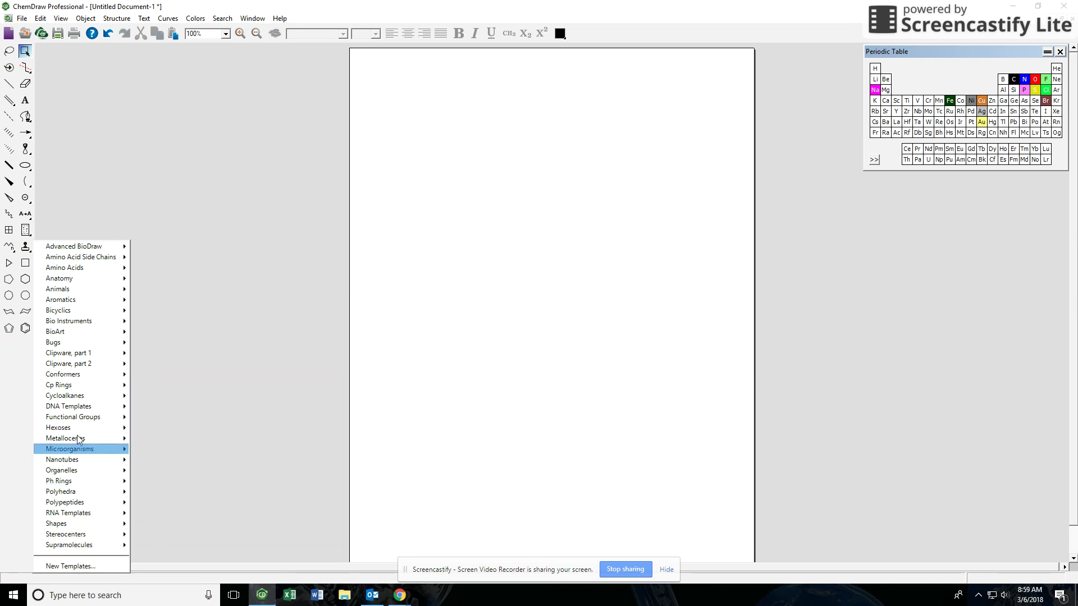
mouse_move(87, 321)
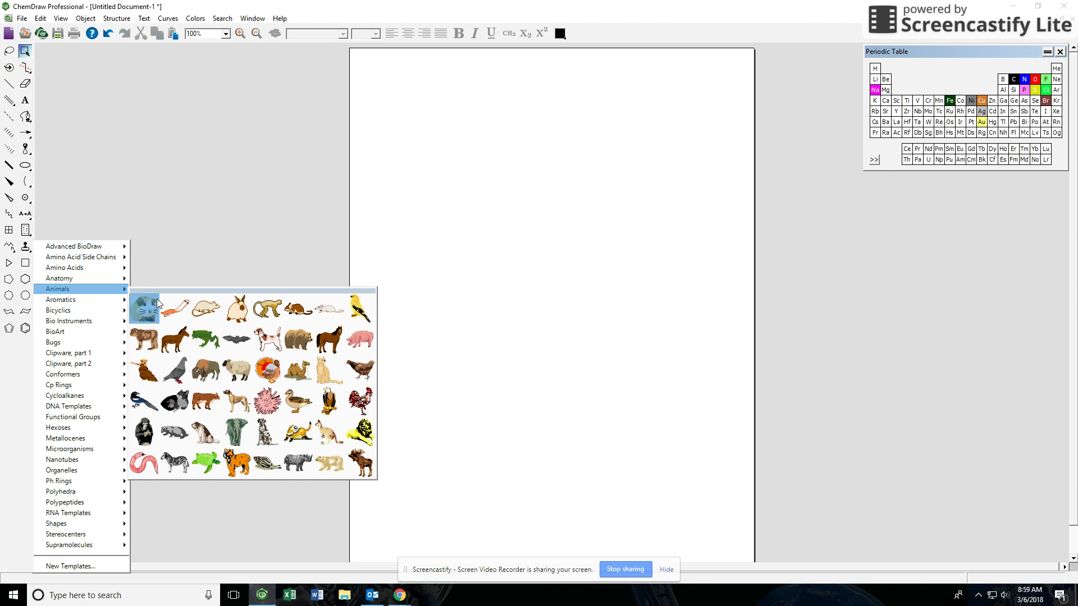
left_click(287, 407)
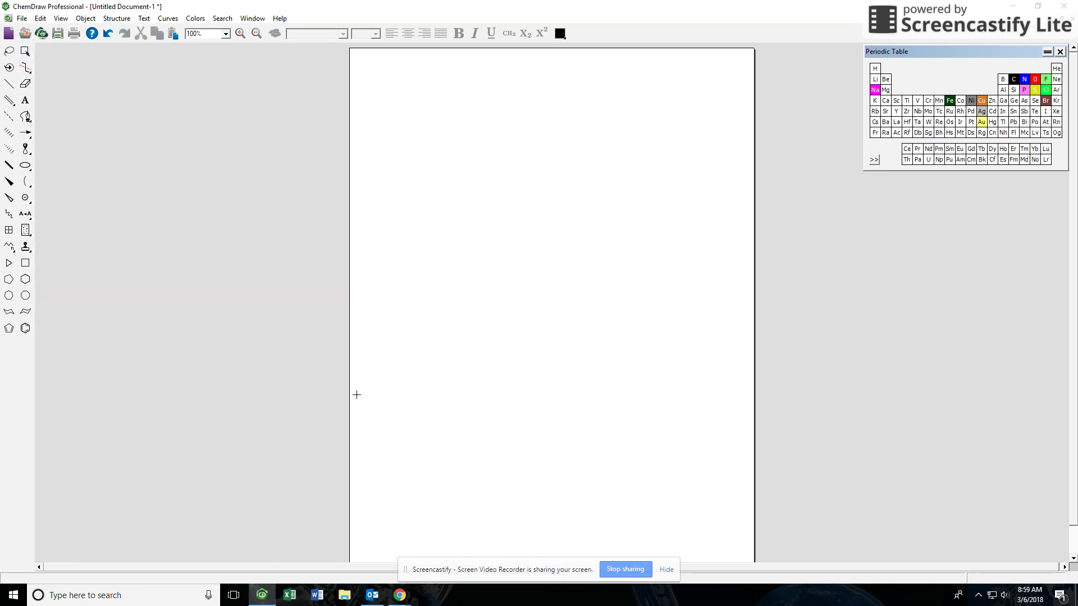
left_click(538, 264)
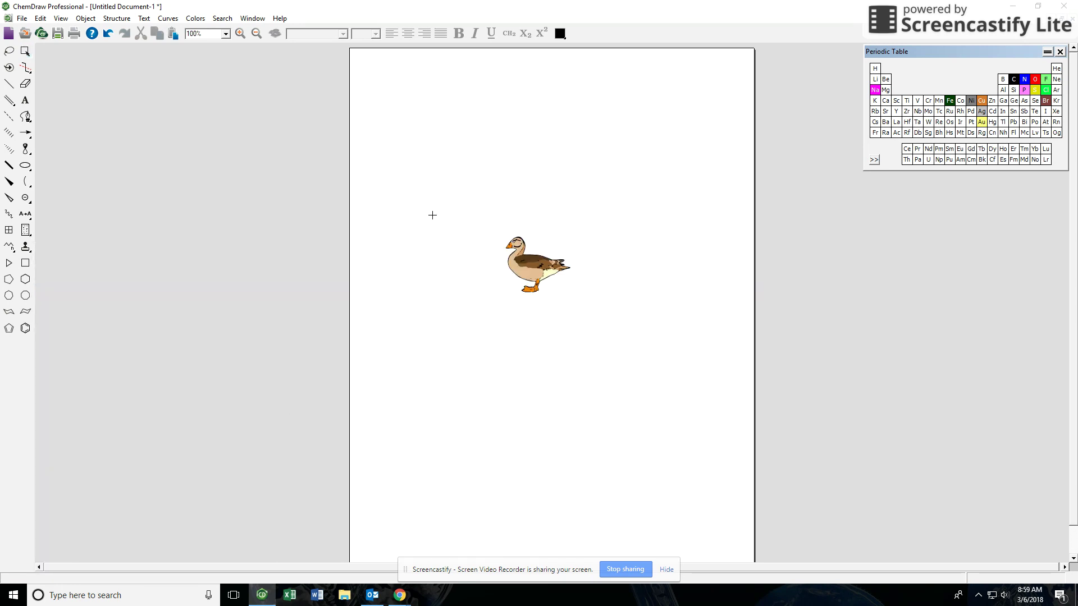
left_click(26, 52)
key("Delete")
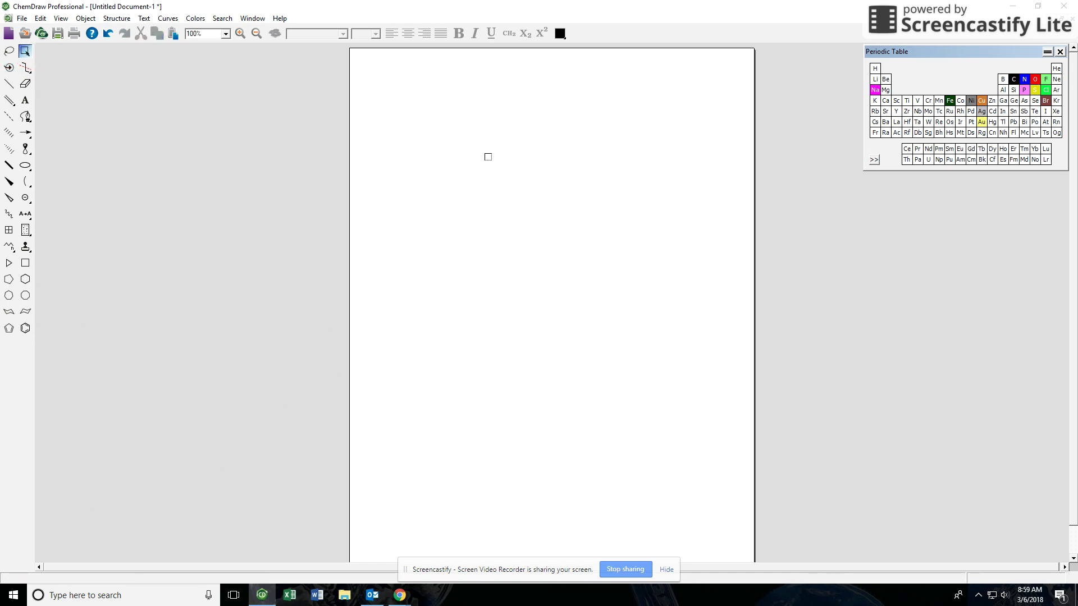
left_click(26, 247)
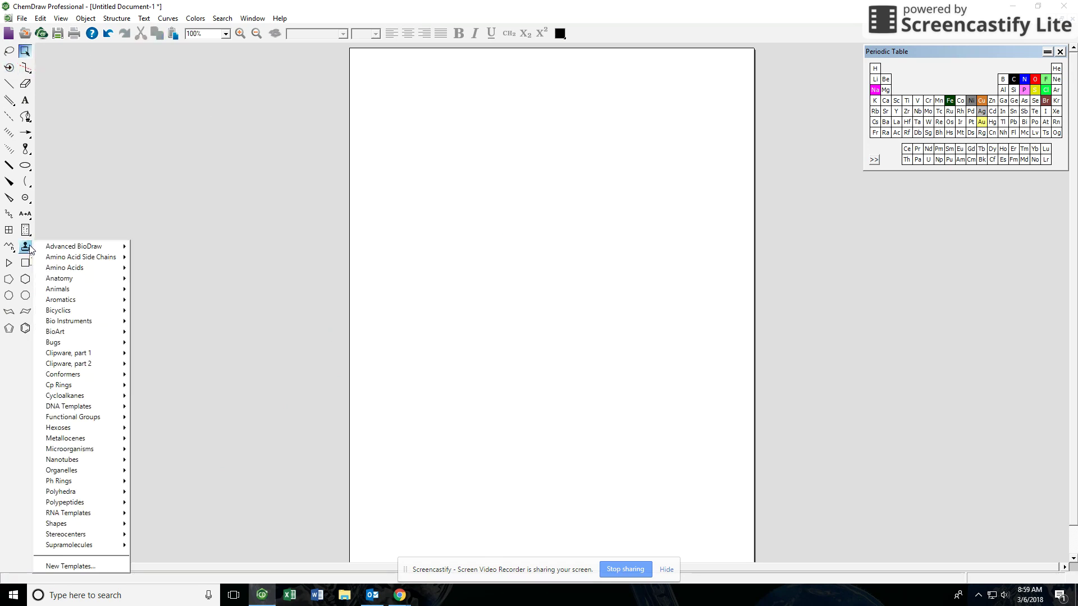
mouse_move(65, 429)
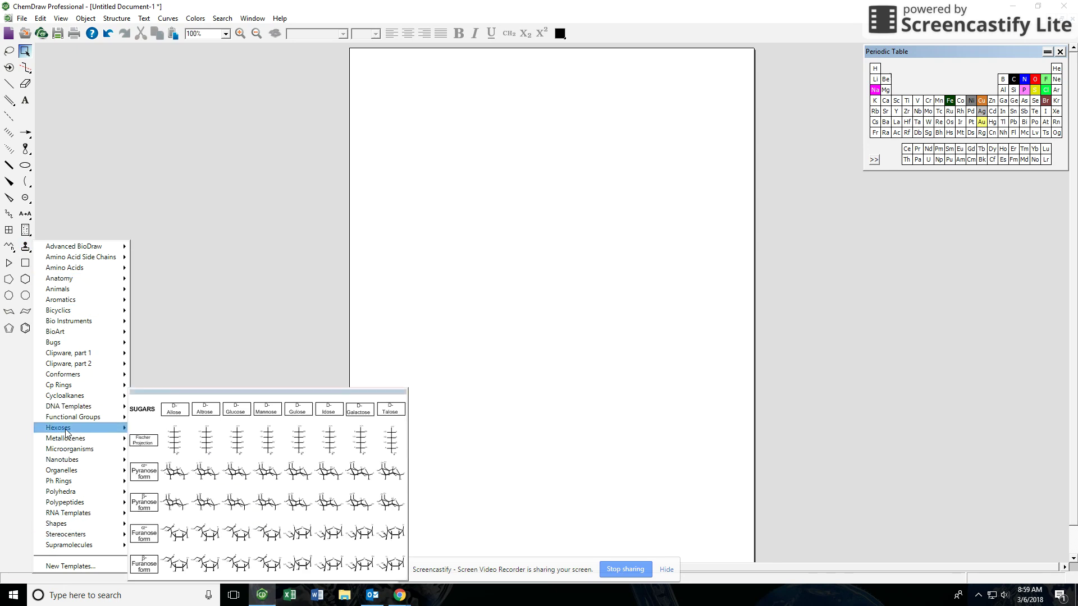
left_click(96, 207)
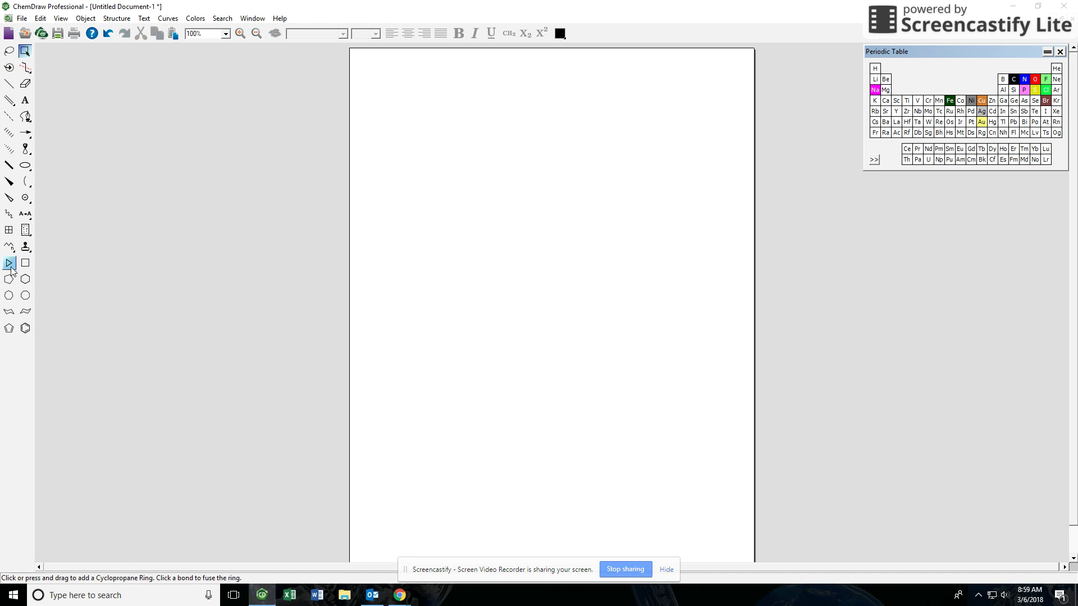
left_click(26, 312)
left_click(486, 231)
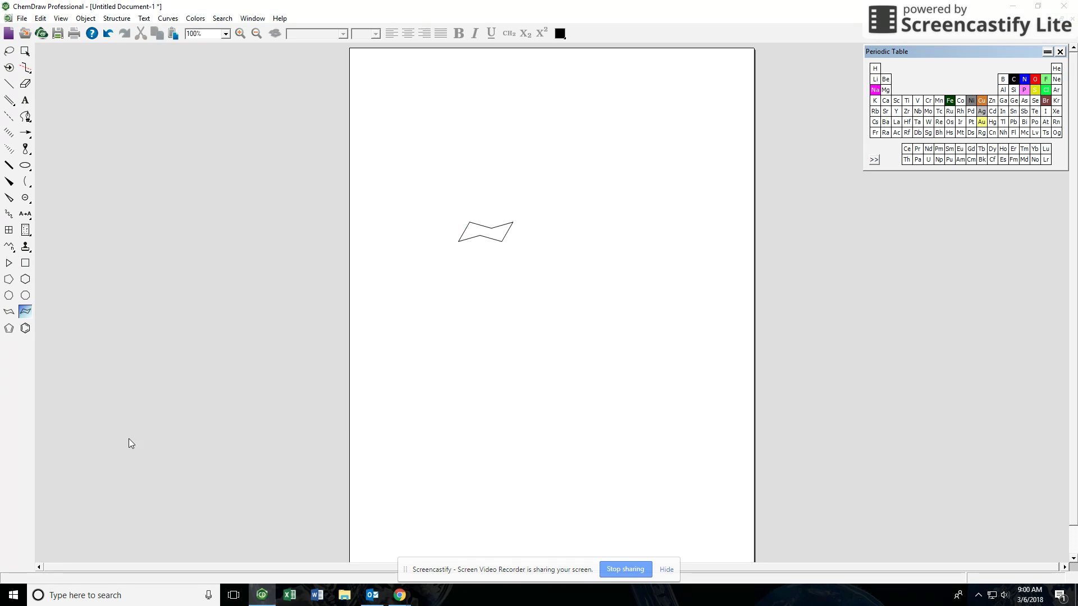
double_click(25, 51)
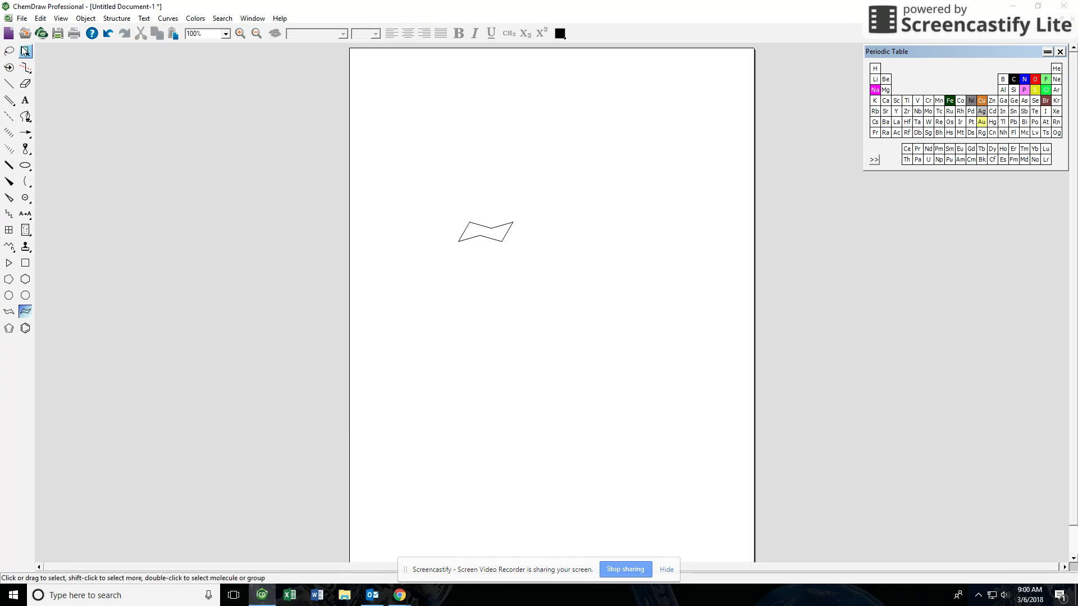
key("Delete")
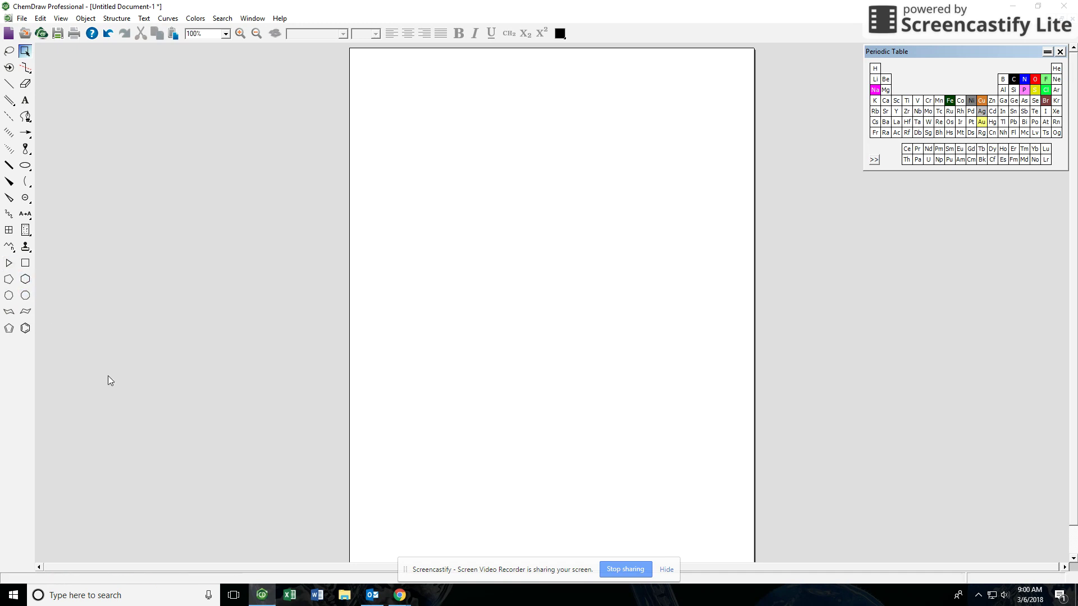
Step: Place a benzene ring near the page centre, deleting the first try and redrawing it oriented
left_click(25, 329)
left_click(536, 274)
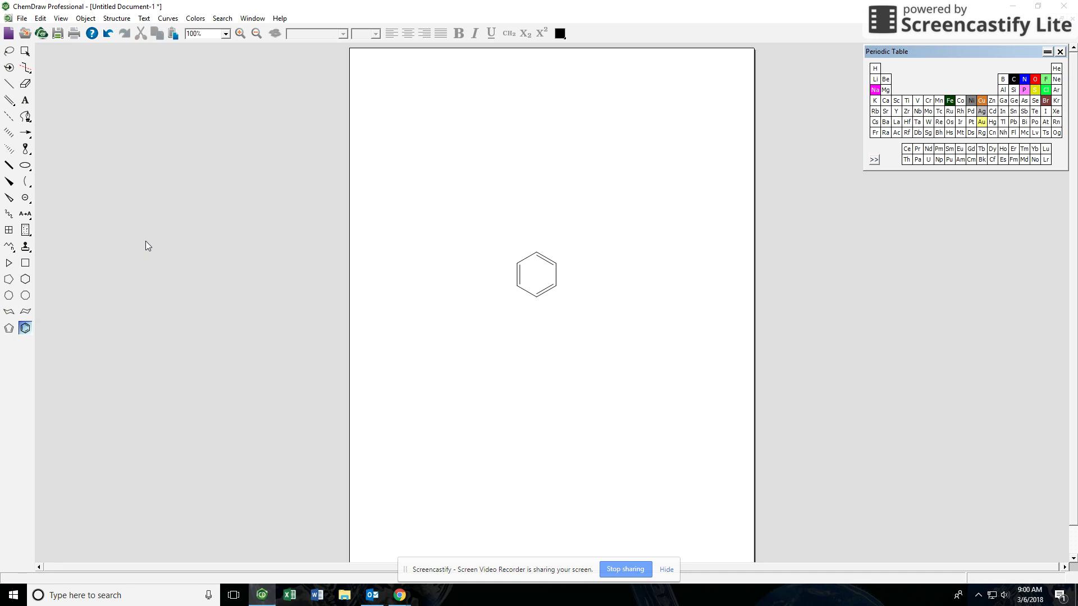
left_click(24, 51)
key("Delete")
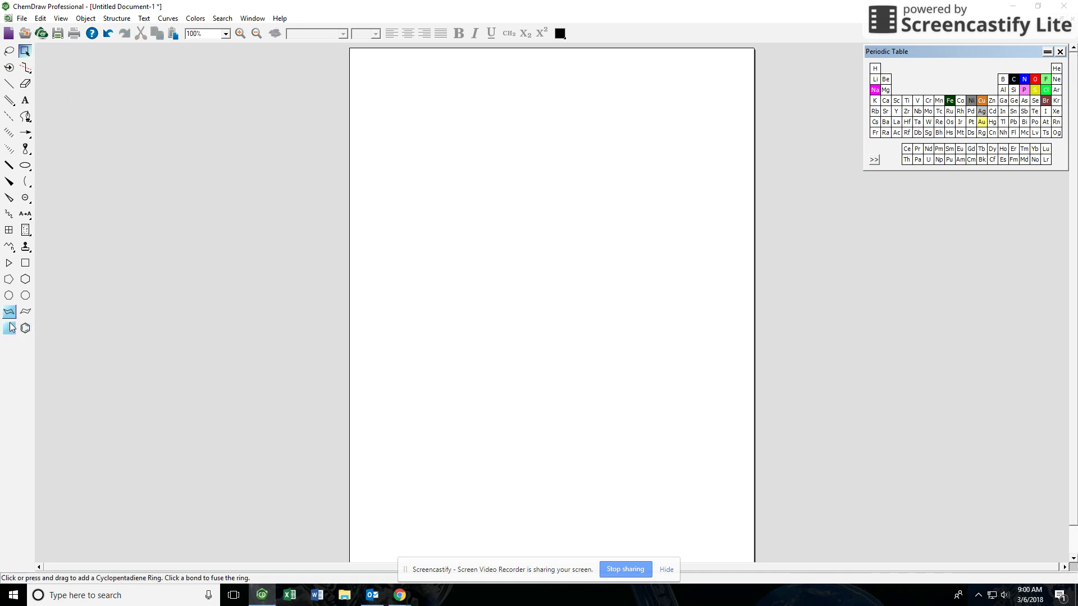
left_click(24, 329)
left_click_drag(548, 270, 516, 270)
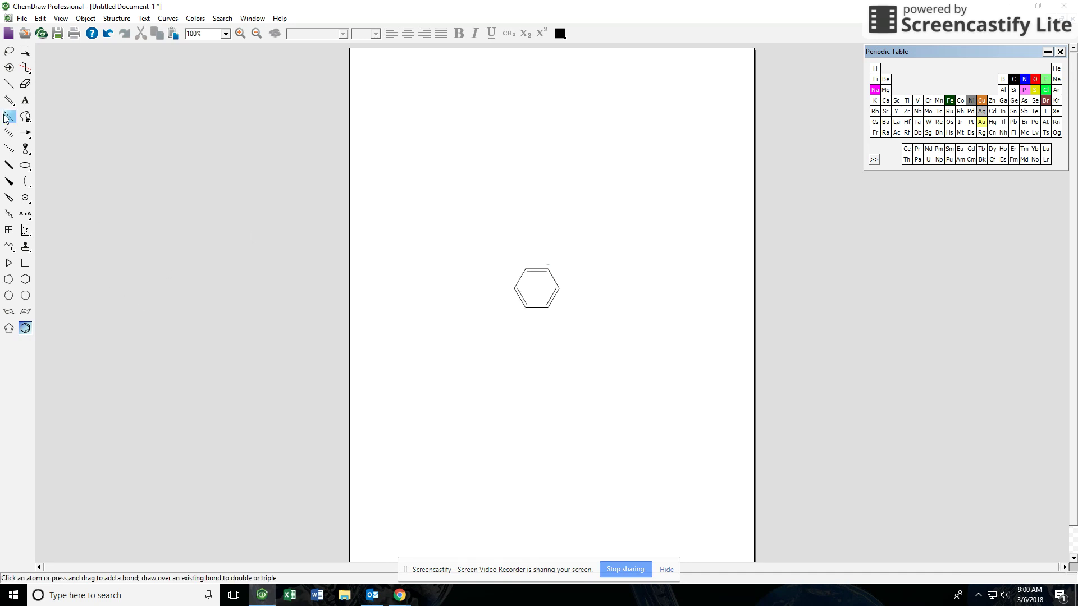
left_click(9, 83)
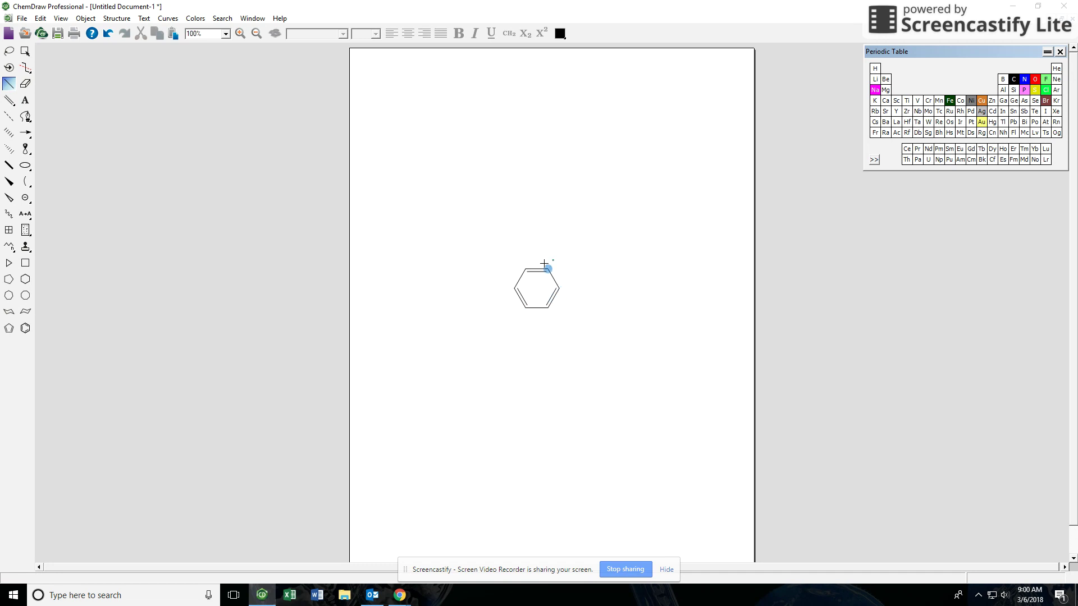
Step: Double the ring's lower-left bond and grow a short bond chain from its top-left carbon
left_click(518, 300)
left_click(525, 270)
left_click(514, 250)
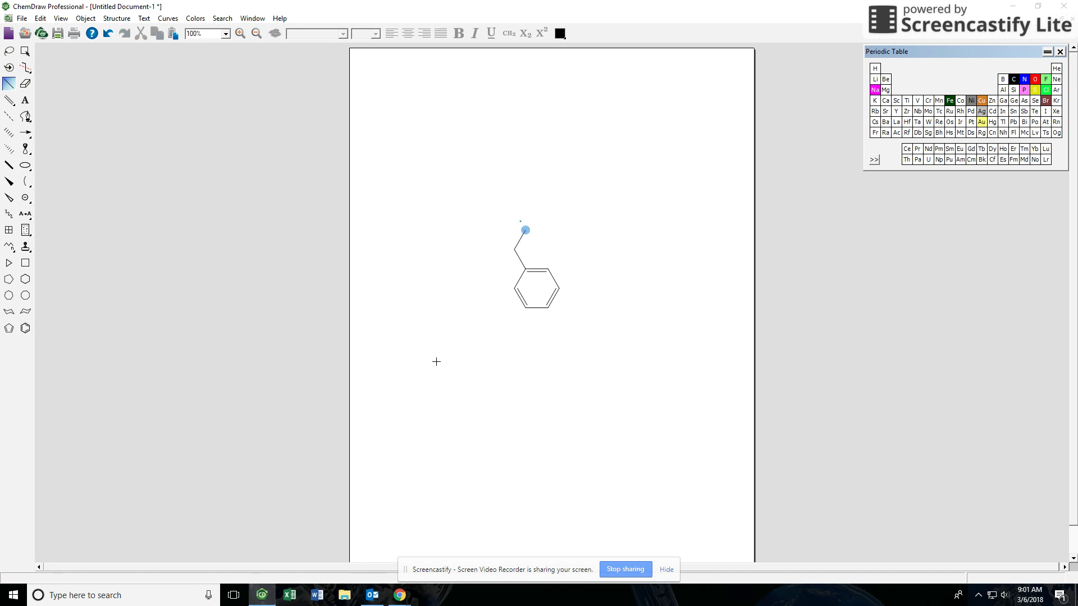
left_click(513, 250)
left_click(514, 249)
left_click(514, 249)
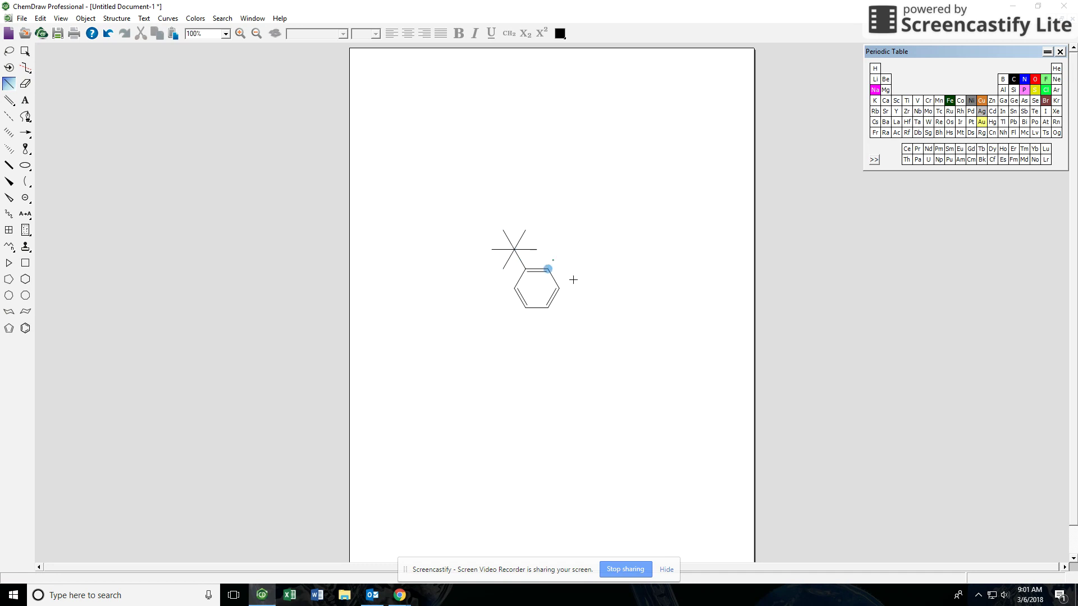
left_click(515, 252)
key("ctrl+z")
left_click(514, 249)
Step: Erase the stray bonds around the chain carbon and redraw its up-right bond
double_click(514, 249)
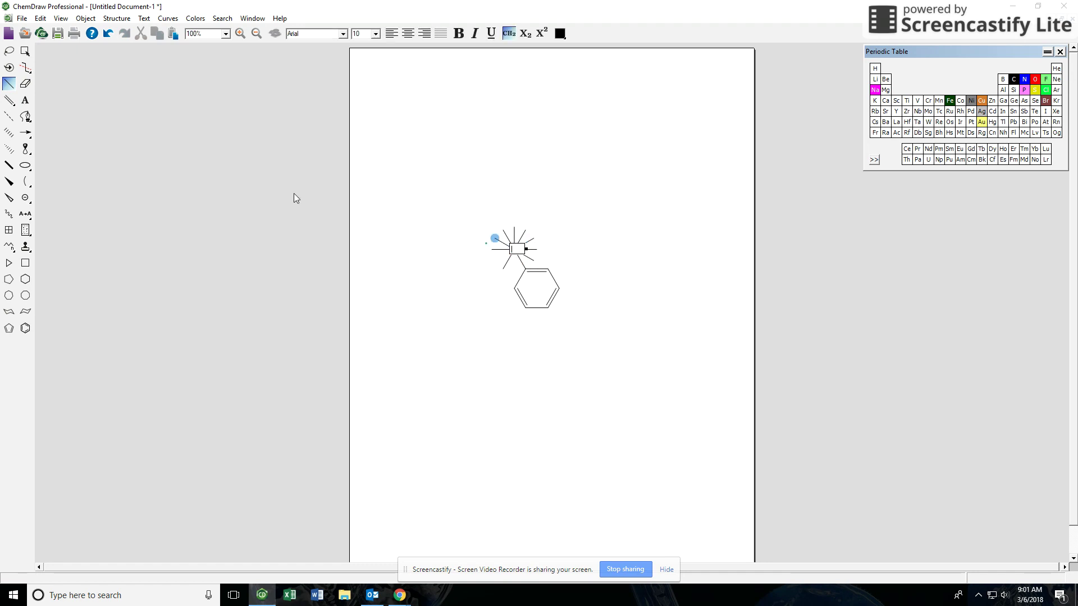
left_click(541, 162)
key("ctrl+z")
left_click(25, 84)
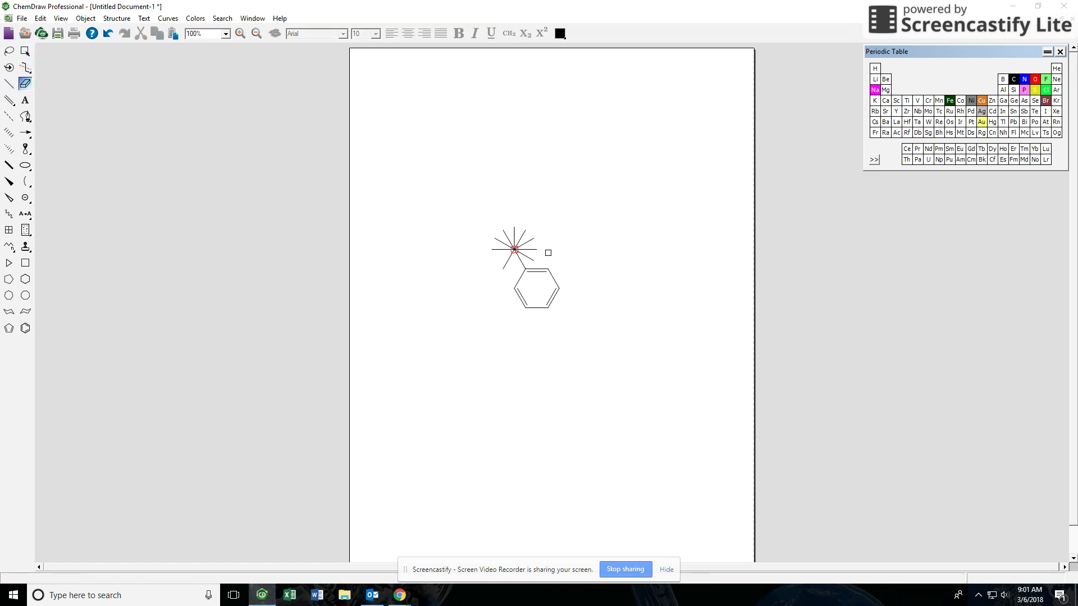
mouse_move(530, 254)
left_mouse_down()
mouse_move(537, 243)
mouse_move(498, 240)
mouse_move(496, 255)
left_mouse_up()
left_click(9, 83)
left_click(514, 249)
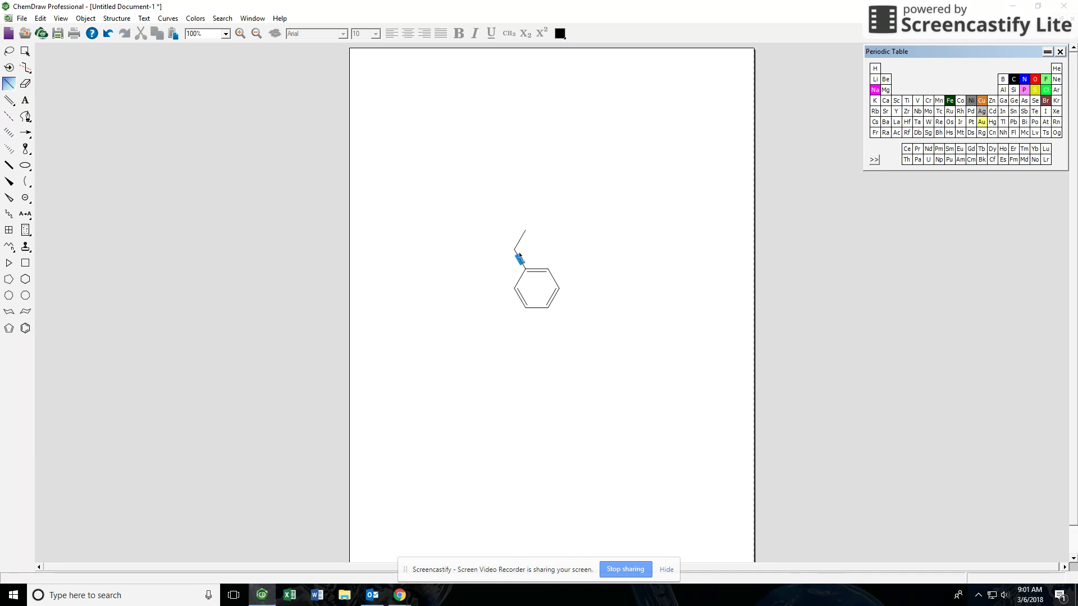
Step: Add a leftward bond on the chain carbon and make its upper-right bond a double bond
left_click(514, 249)
left_click(517, 244)
left_click_drag(9, 101, 75, 110)
left_click(518, 239)
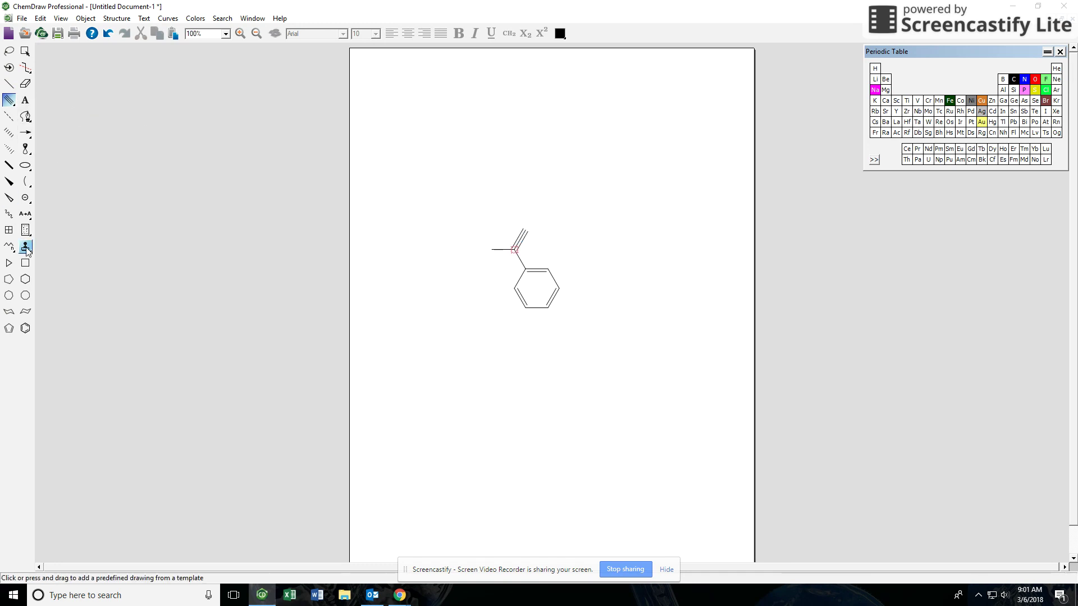
key("ctrl+z")
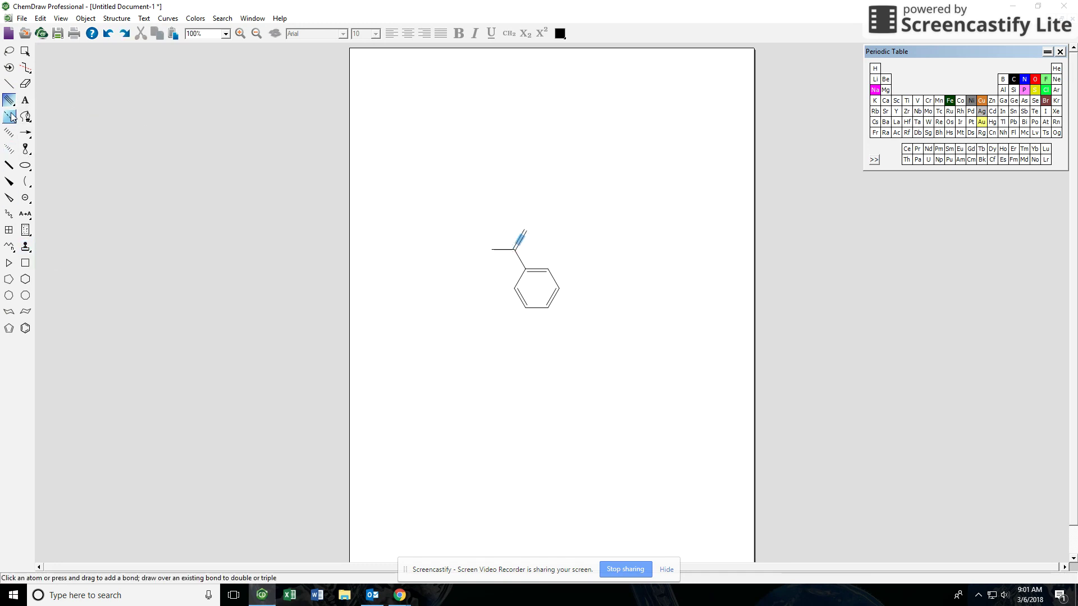
left_click(1035, 80)
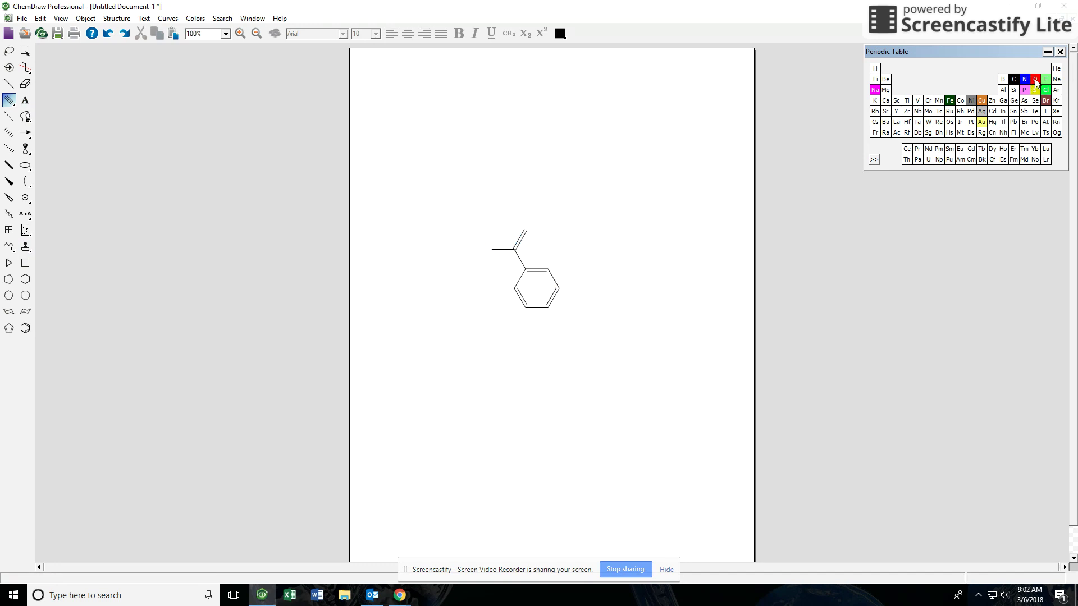
Step: Label the double-bonded end atom O and the left end atom HO
left_click(525, 230)
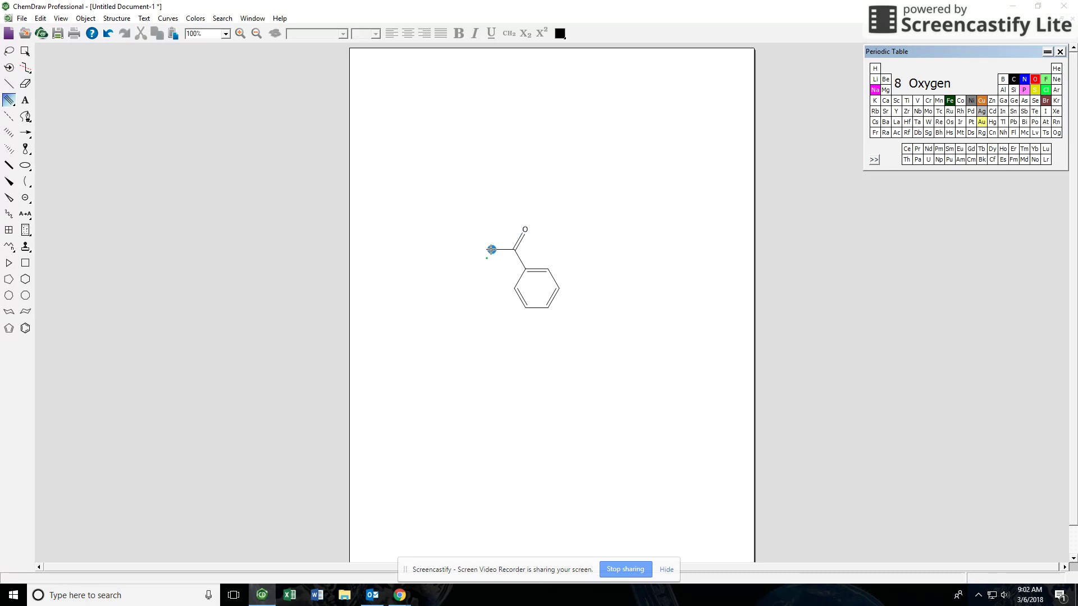
left_click(491, 249)
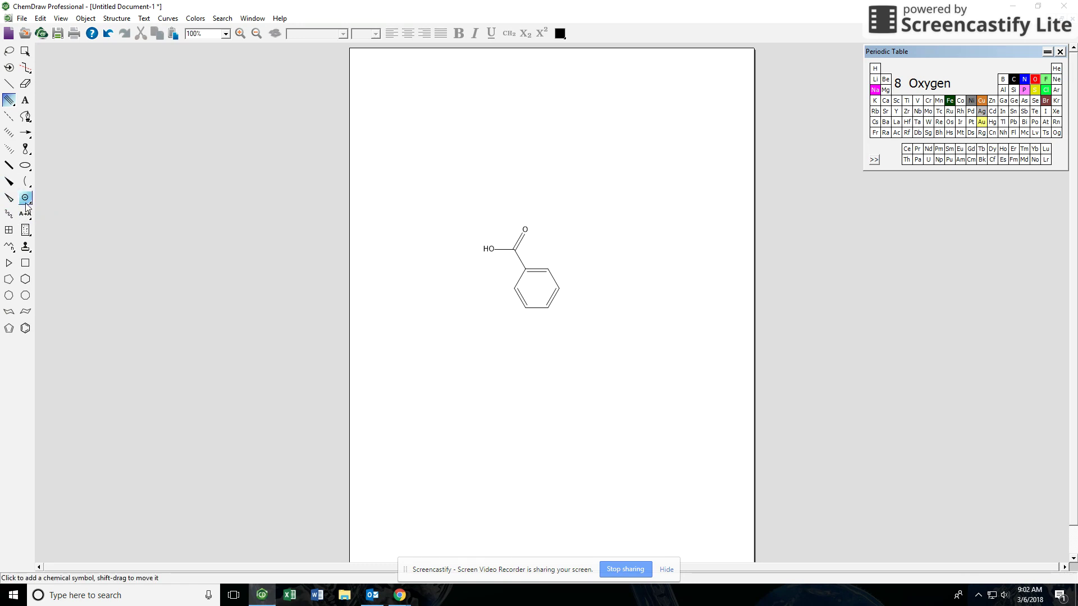
Step: Switch to the Lone Pair tool and zoom the view to 200%
left_click_drag(26, 203, 91, 211)
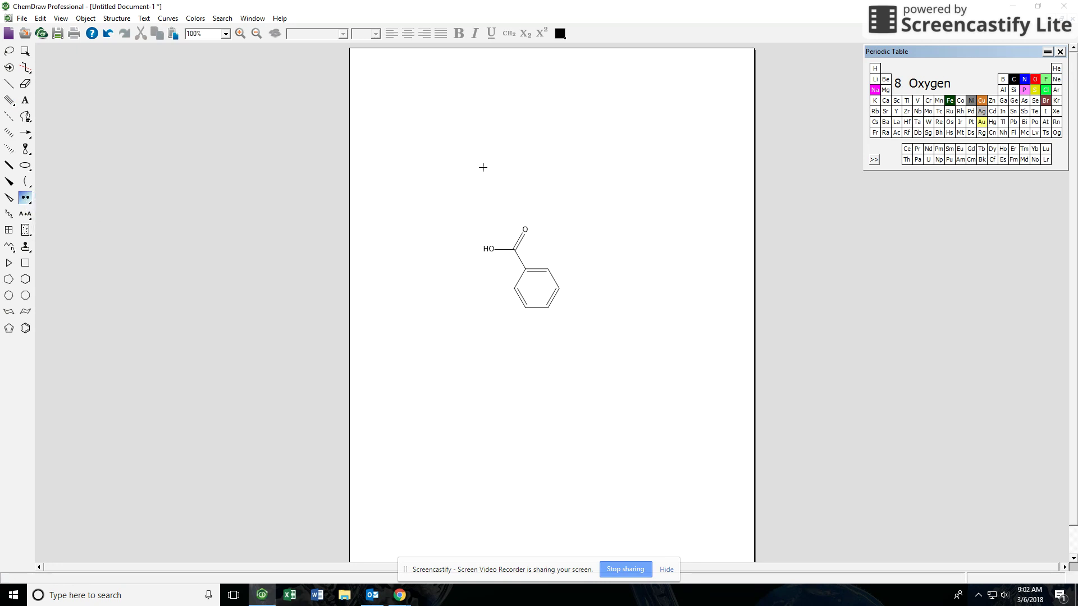
left_click(517, 242)
key("ctrl+z")
key("ctrl+bracketright")
key("ctrl+bracketright")
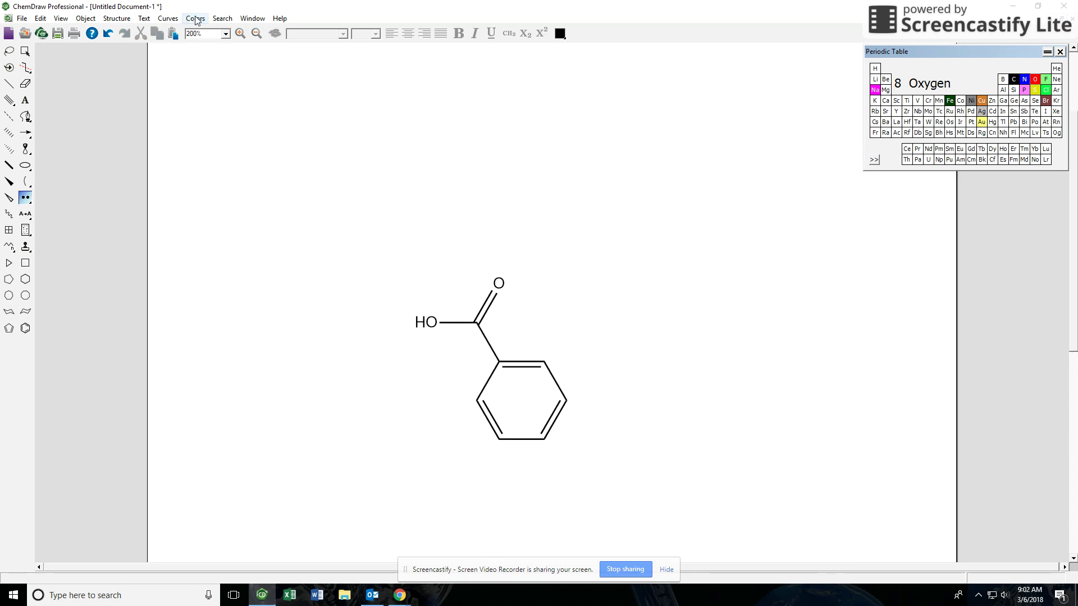
left_click(226, 34)
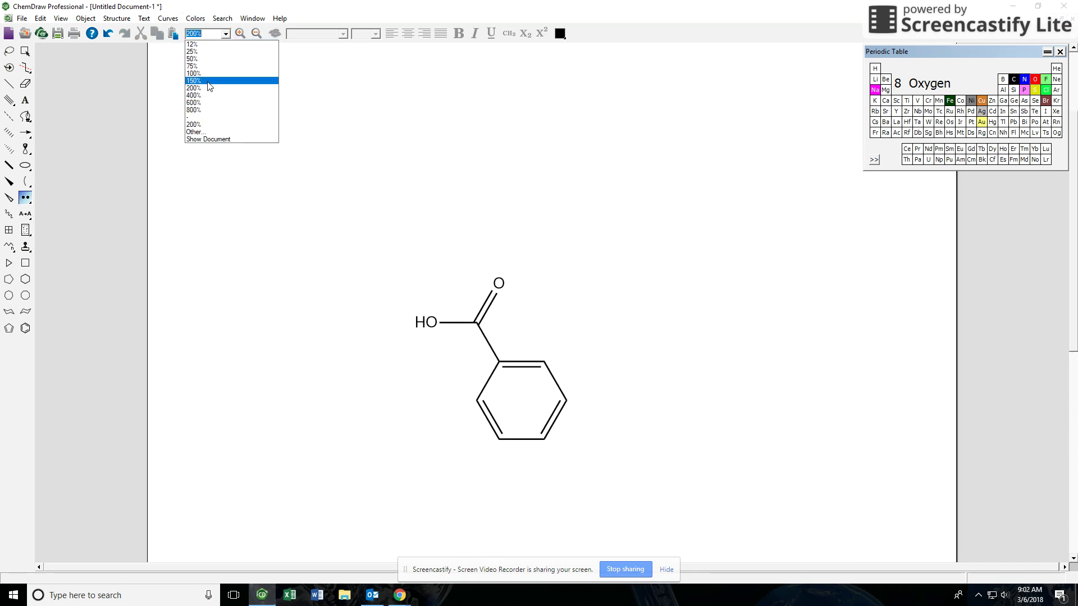
left_click(208, 88)
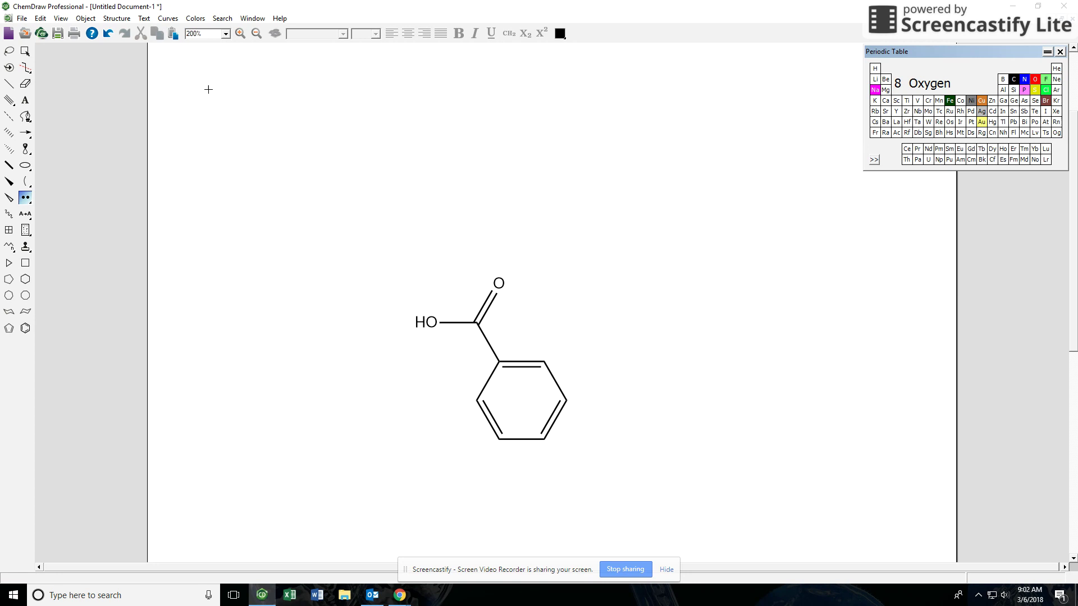
Step: Place two lone pairs each on the carbonyl and hydroxyl oxygens, then return to 100%
left_click(500, 283)
left_click(499, 283)
left_click(434, 307)
left_click(428, 336)
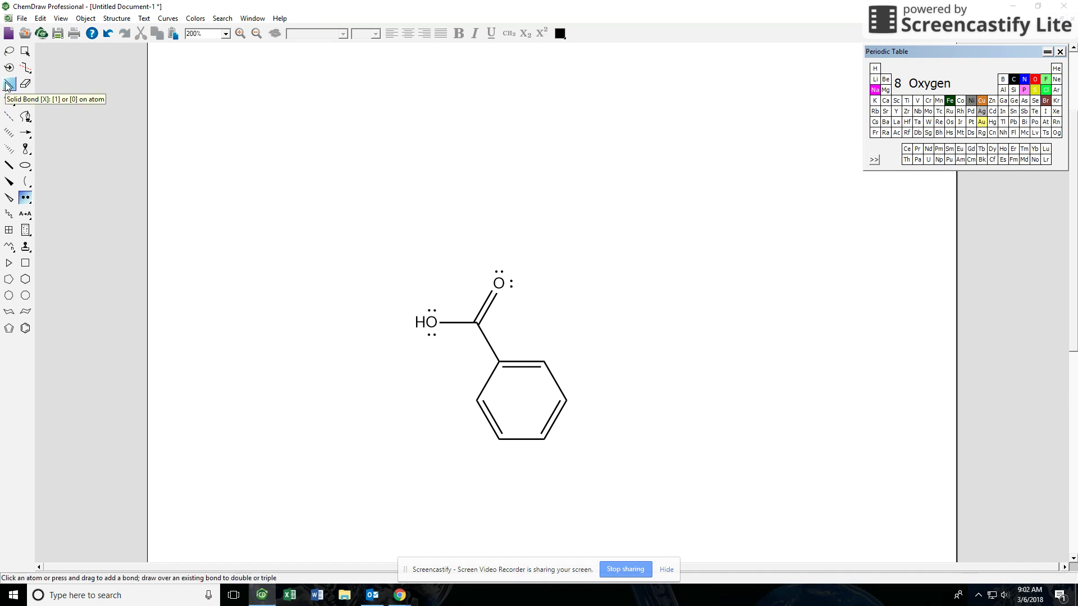
key("ctrl+0")
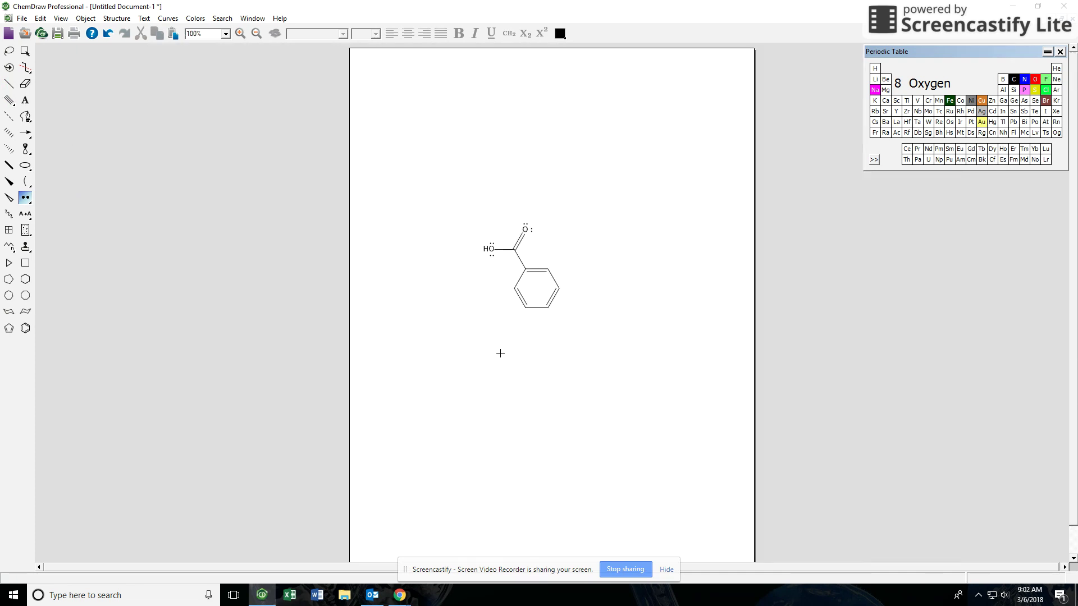
left_click(25, 51)
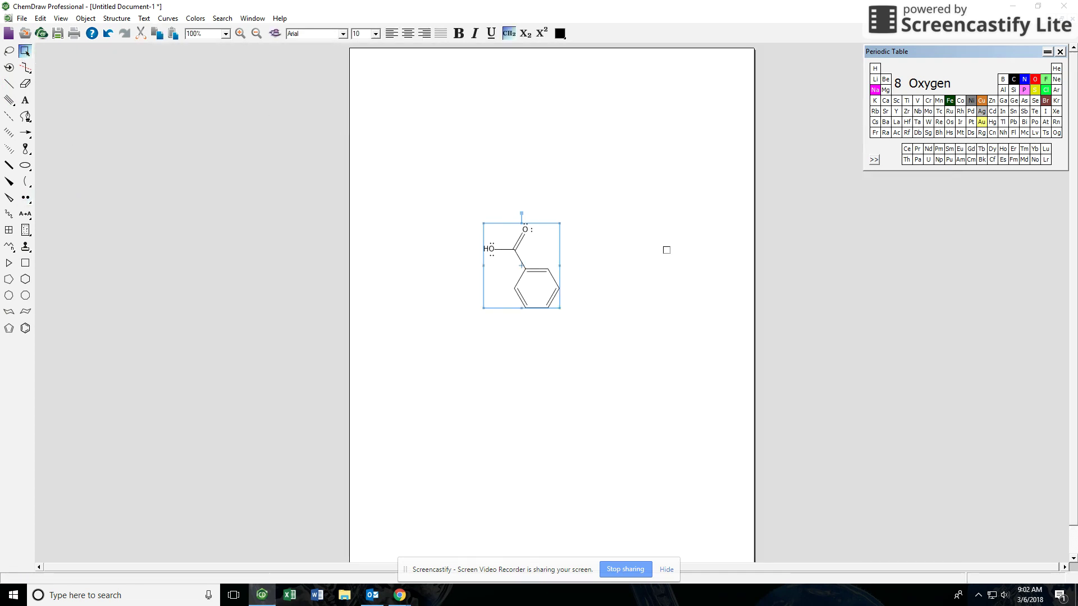
left_click(9, 51)
mouse_move(453, 226)
left_mouse_down()
mouse_move(503, 194)
mouse_move(471, 218)
left_mouse_up()
right_click(551, 245)
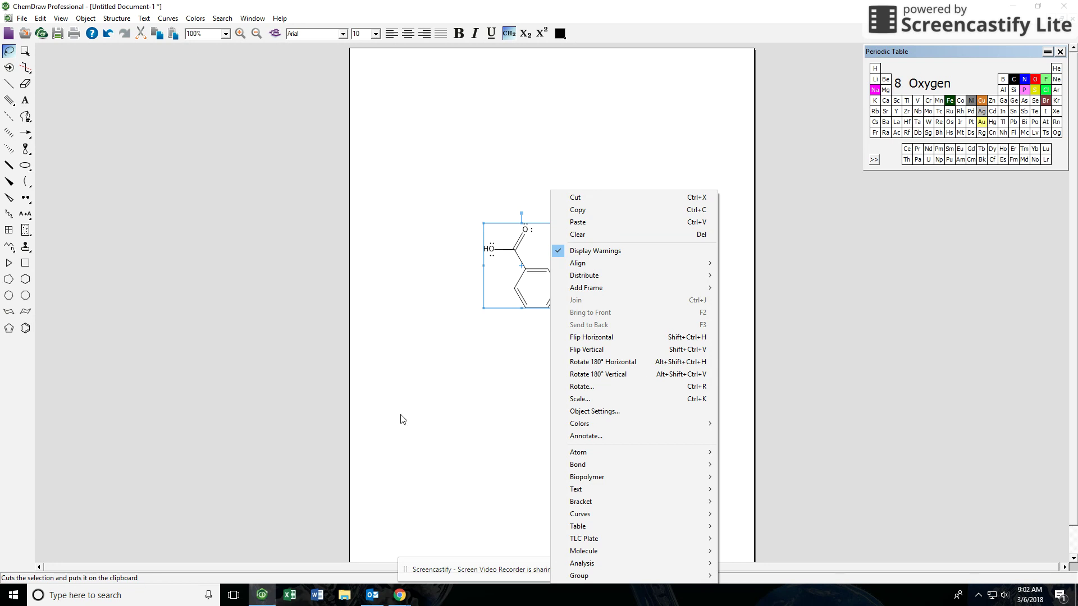
left_click(390, 354)
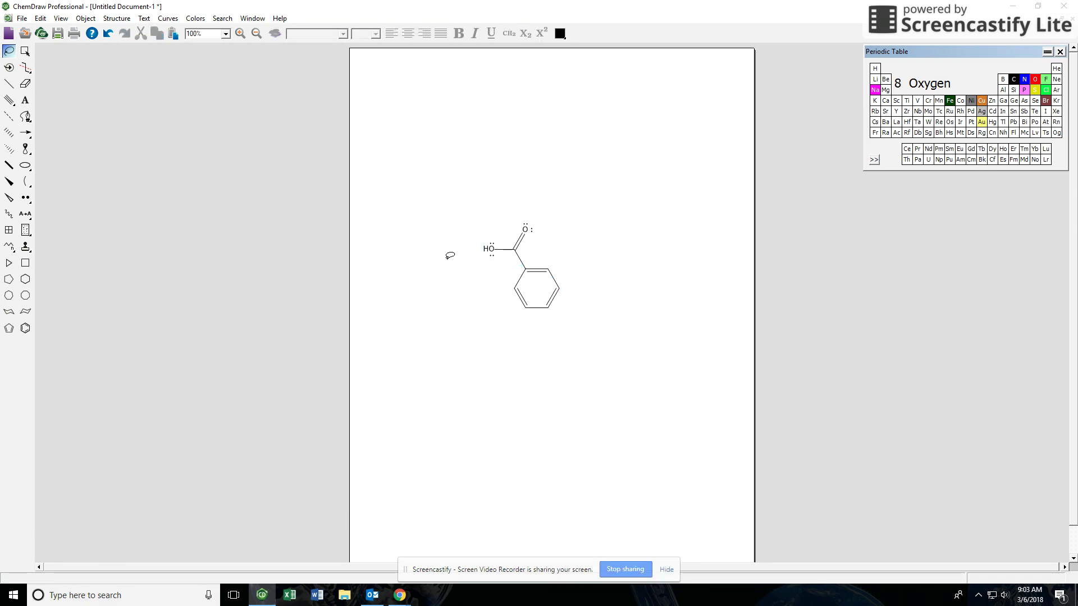
Step: Draw a methyl bond beside the acid group and a horizontal bond from the next ring carbon
left_click(8, 85)
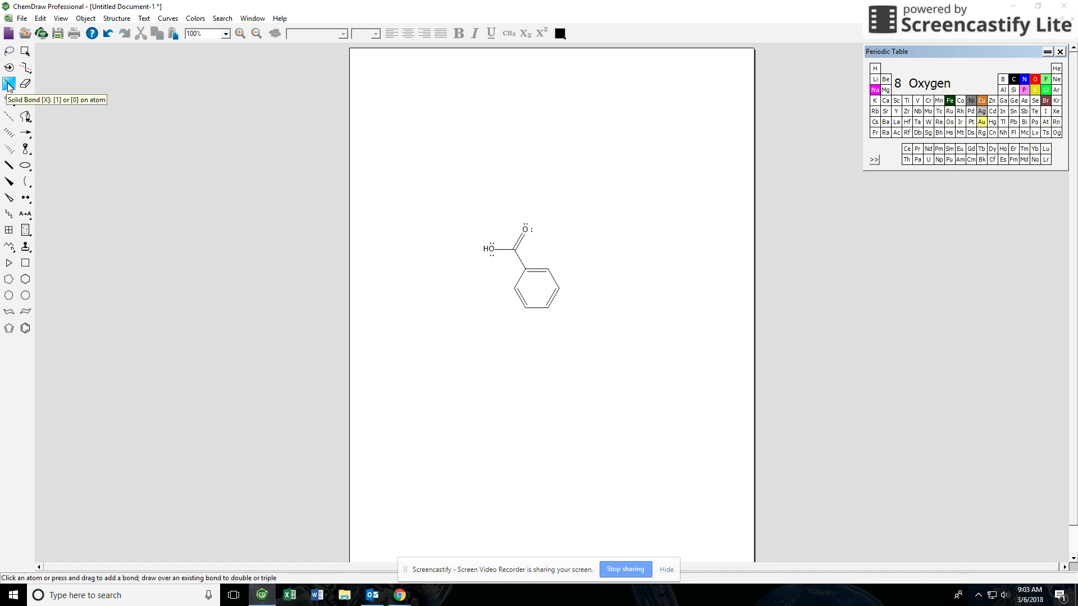
left_click(547, 269)
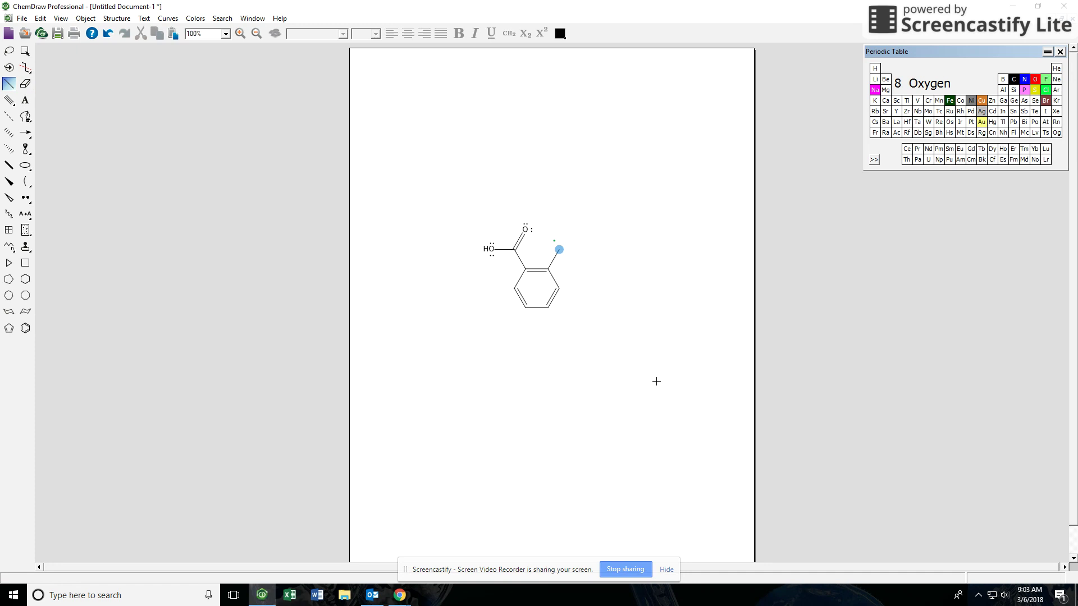
left_click(559, 288)
left_click_drag(585, 337, 626, 285)
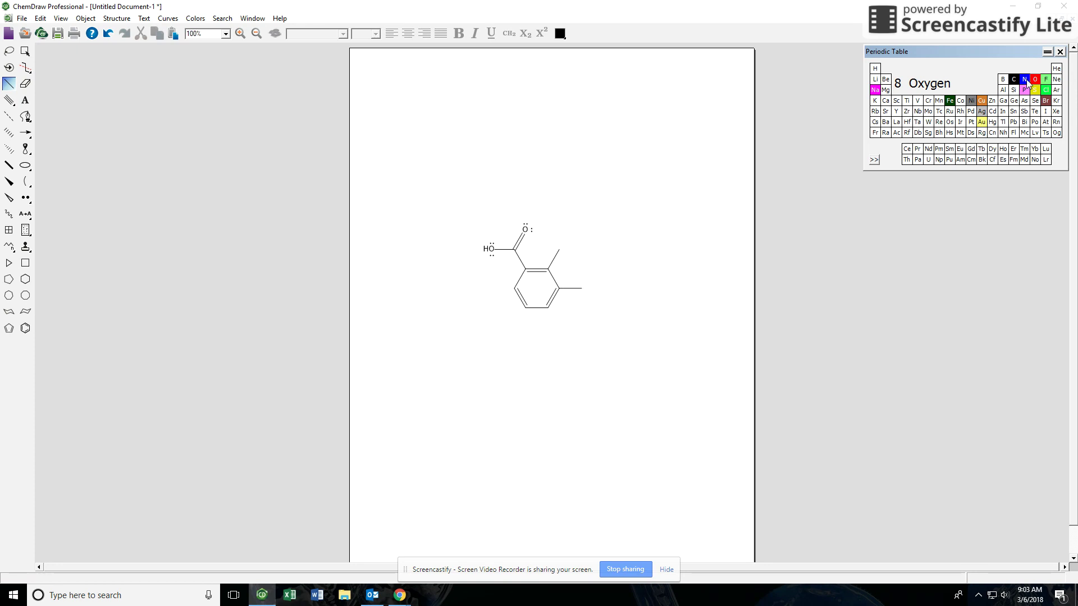
Step: Label the right-hand bond end as Cl, correcting an HCl label
left_click(1045, 89)
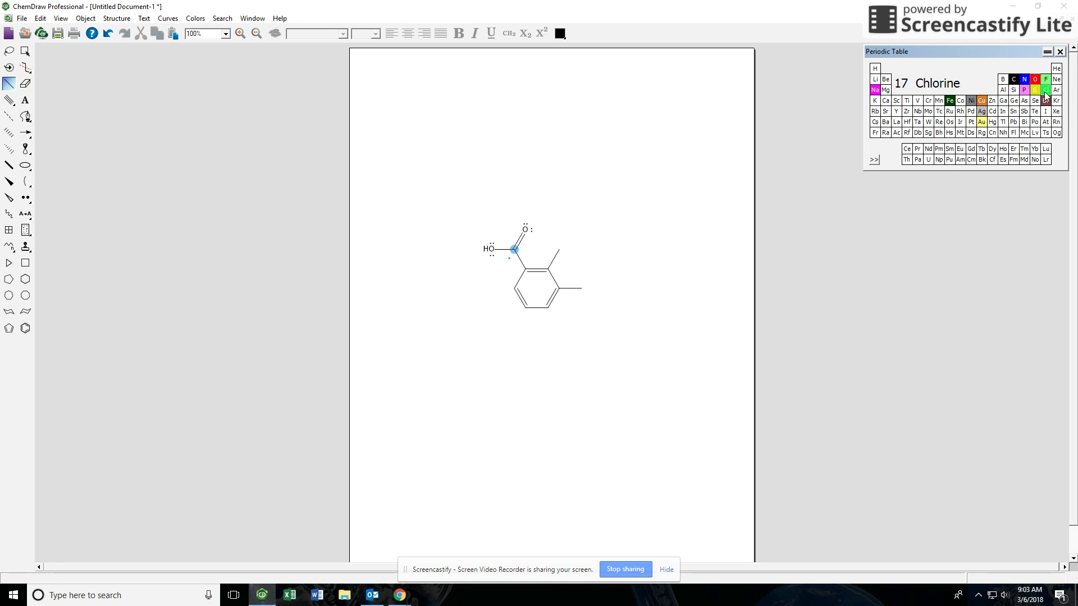
left_click(581, 288)
key("ctrl+z")
left_click(582, 287)
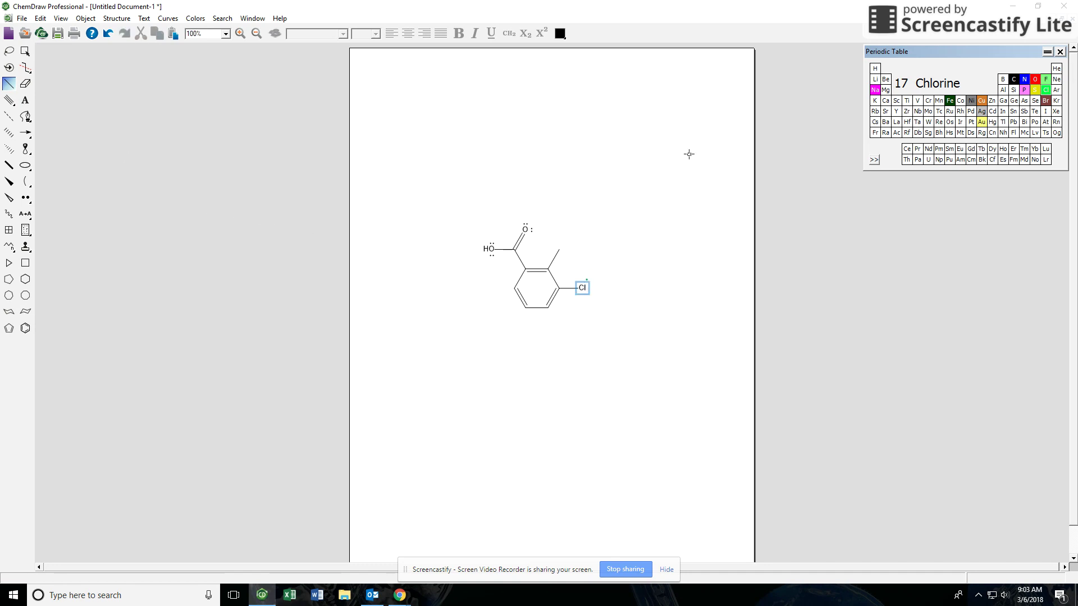